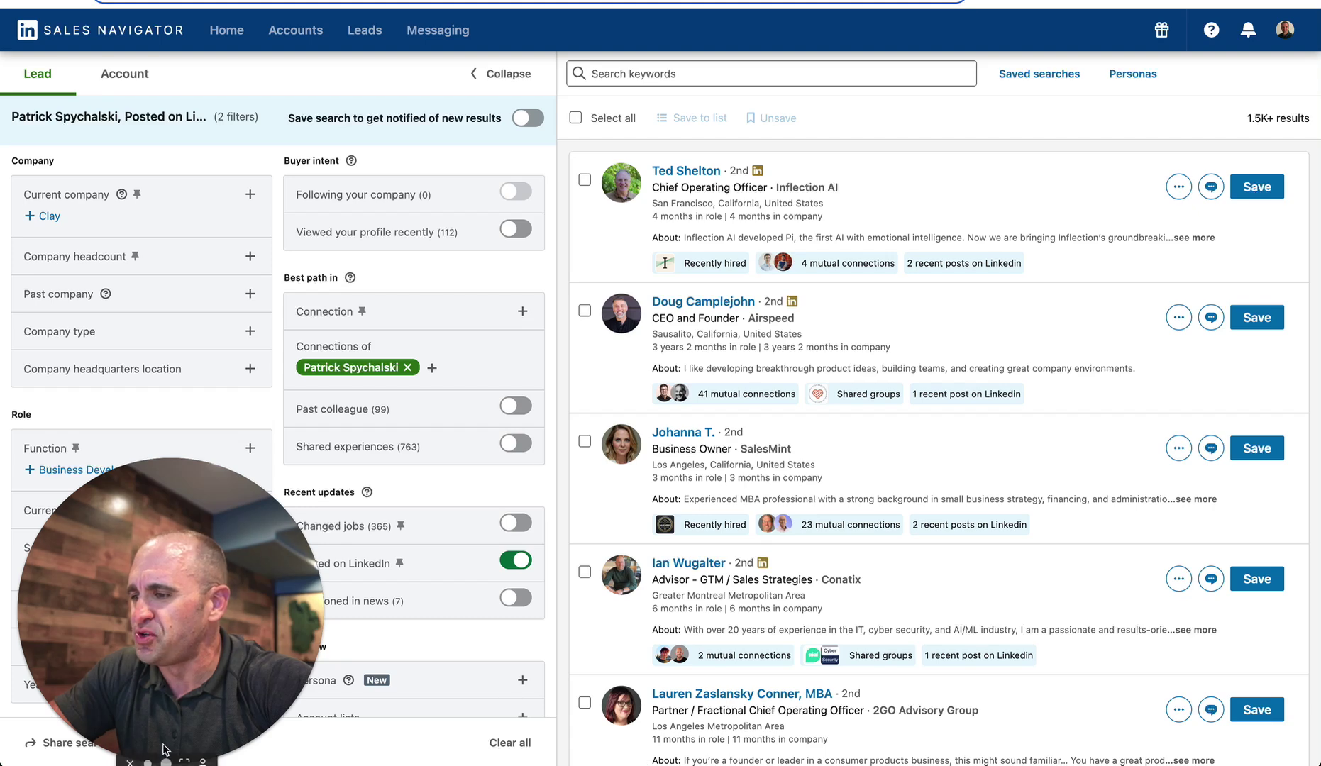
Switch to the HeyReach homepage tab pitching automated LinkedIn outbound.
{"action": "left_click", "coordinate": [154, 760]}
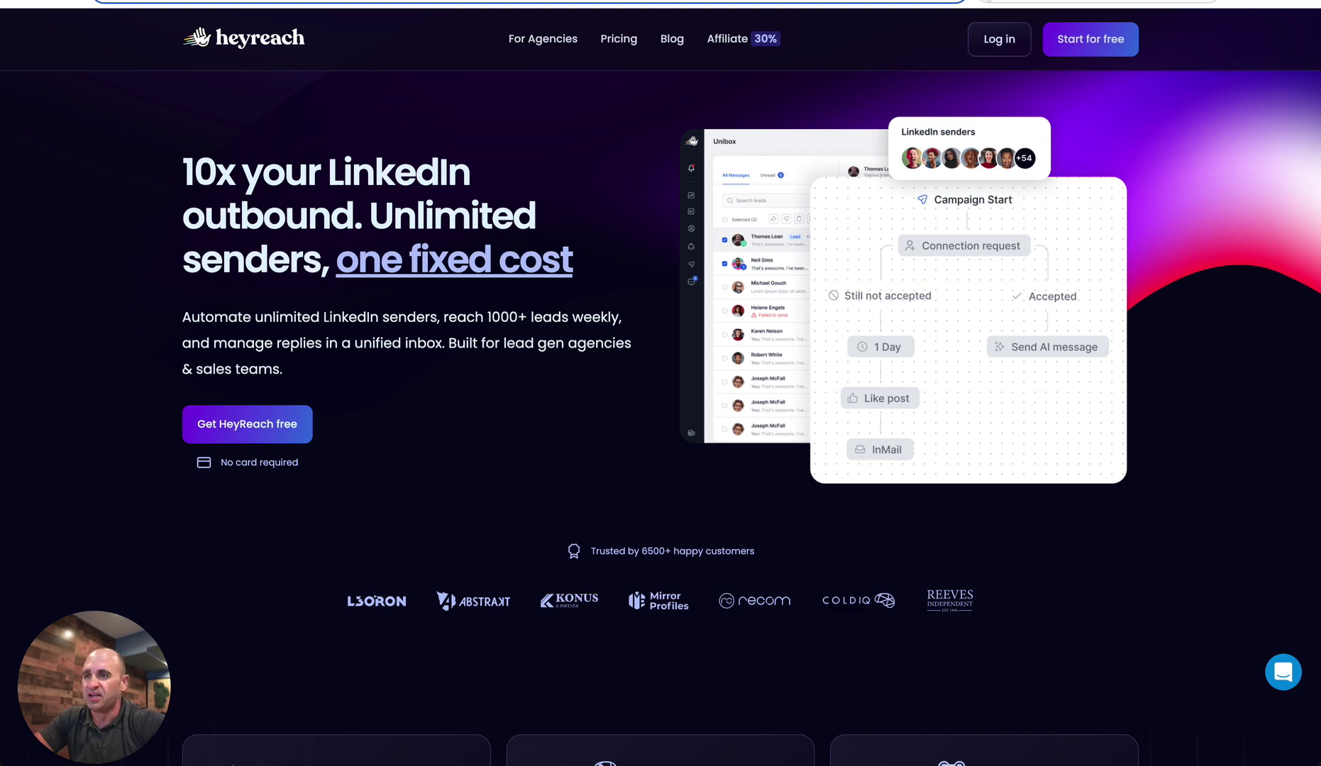
Go to HeyReach's Prospects & Companies page to see the lead import methods.
{"action": "left_click", "coordinate": [1008, 4]}
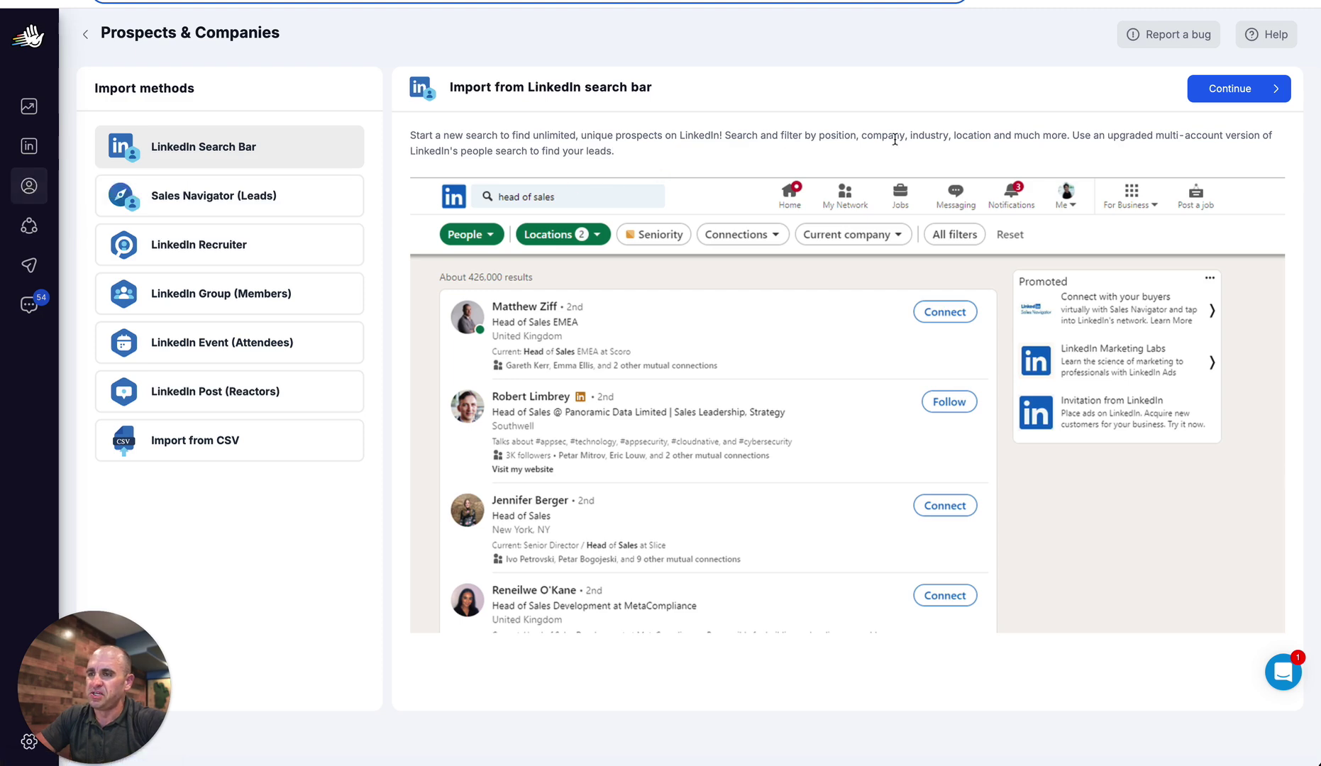
Choose the Sales Navigator (Leads) import, continue to its form, and check the account dropdown.
{"action": "left_click", "coordinate": [217, 200]}
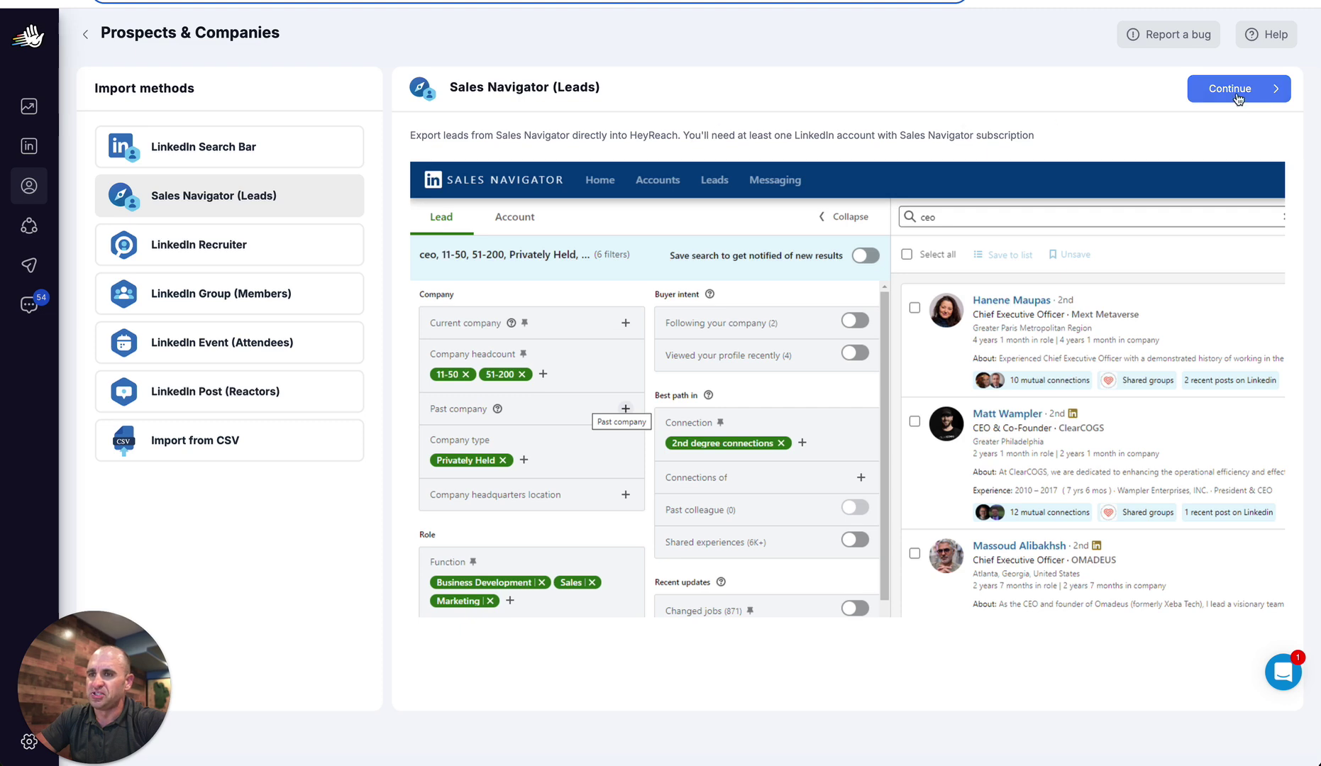
{"action": "left_click", "coordinate": [1238, 91]}
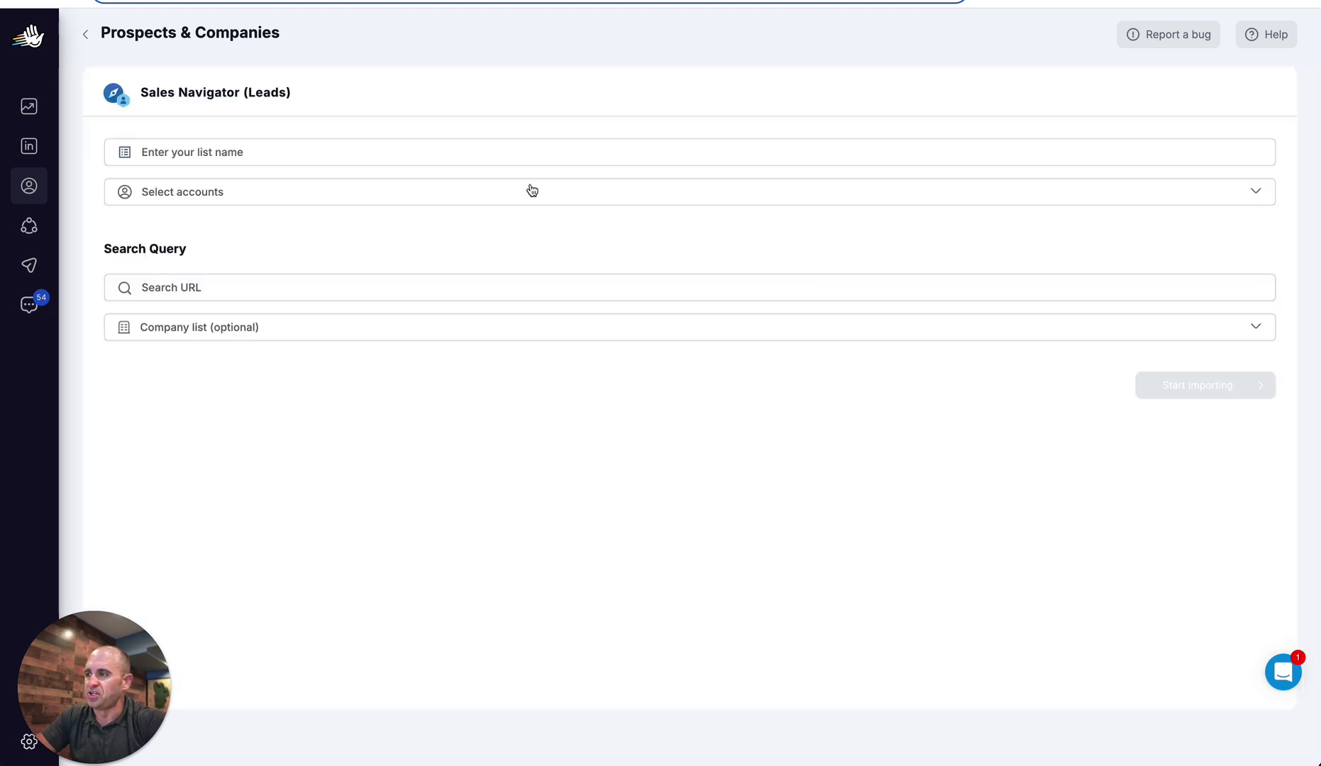
{"action": "key", "text": "ctrl+Tab"}
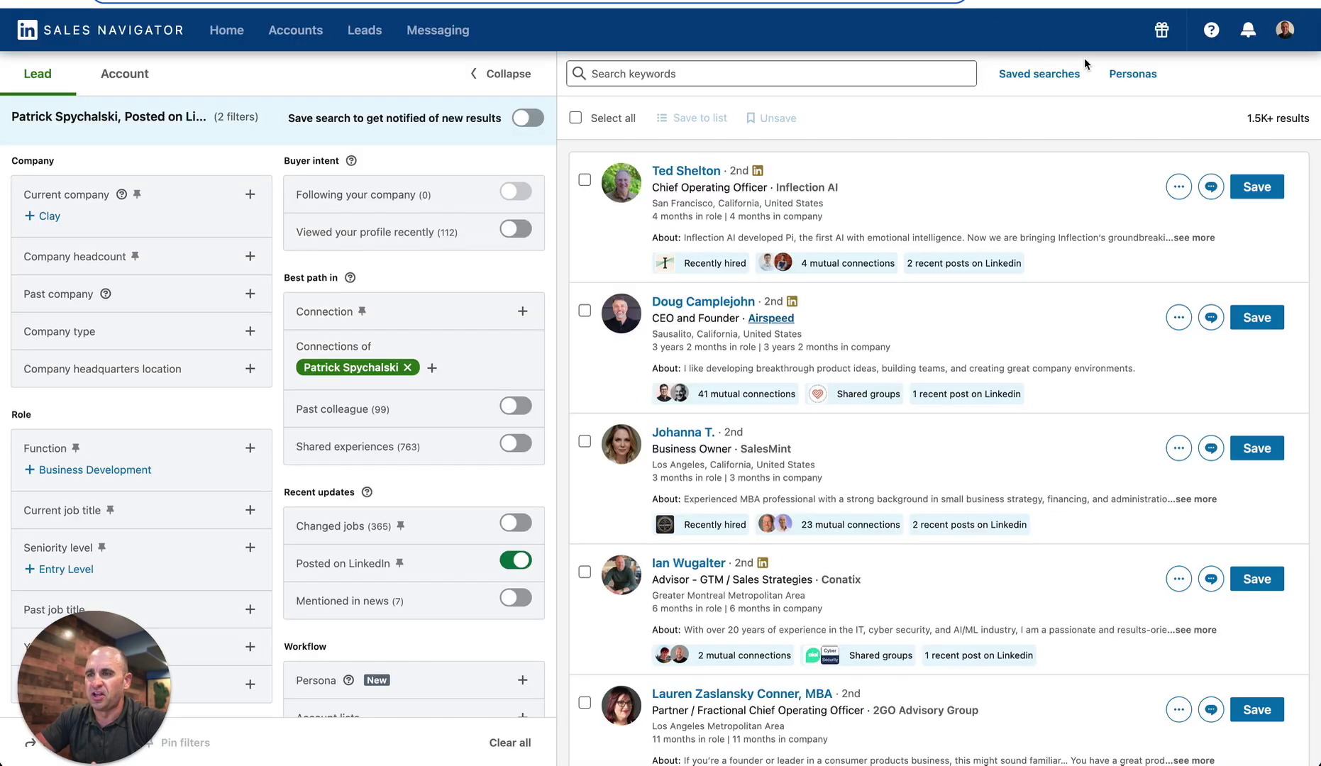
{"action": "left_click", "coordinate": [1100, 2]}
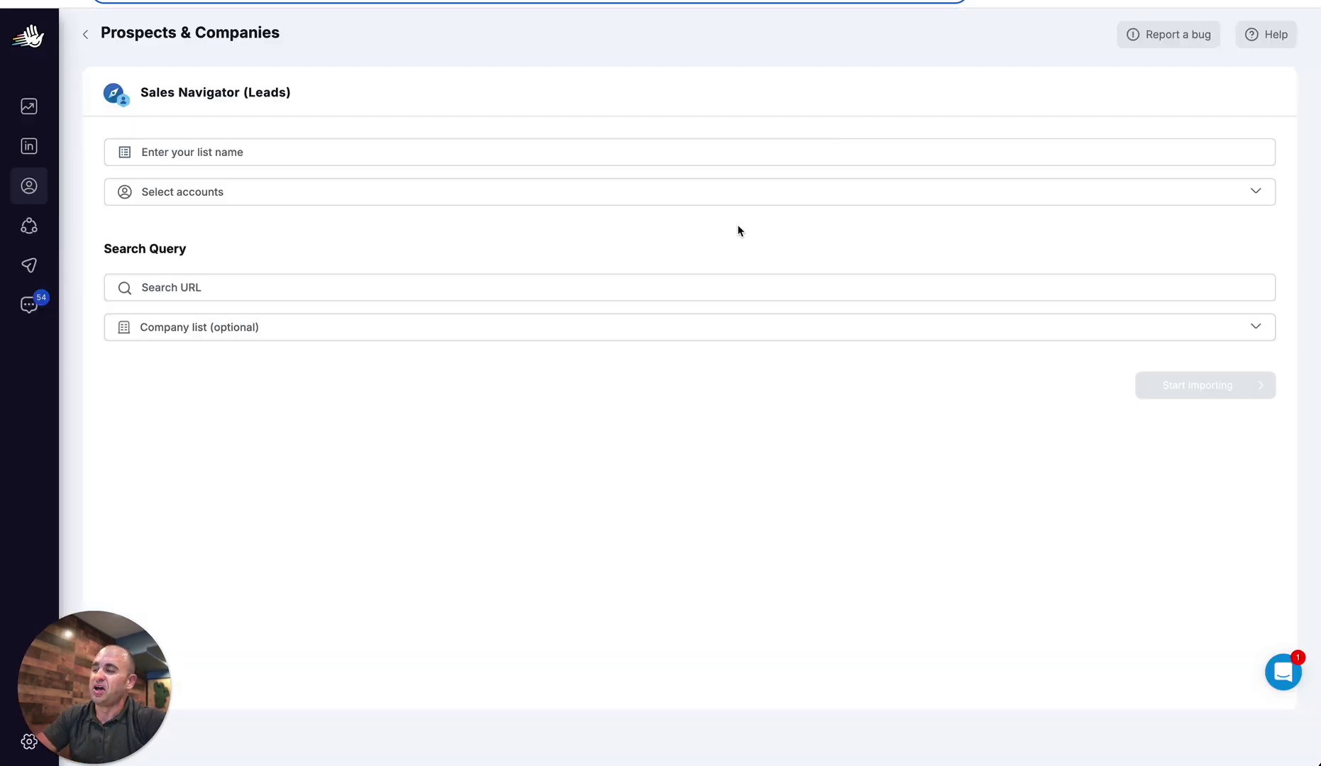
{"action": "left_click", "coordinate": [415, 194]}
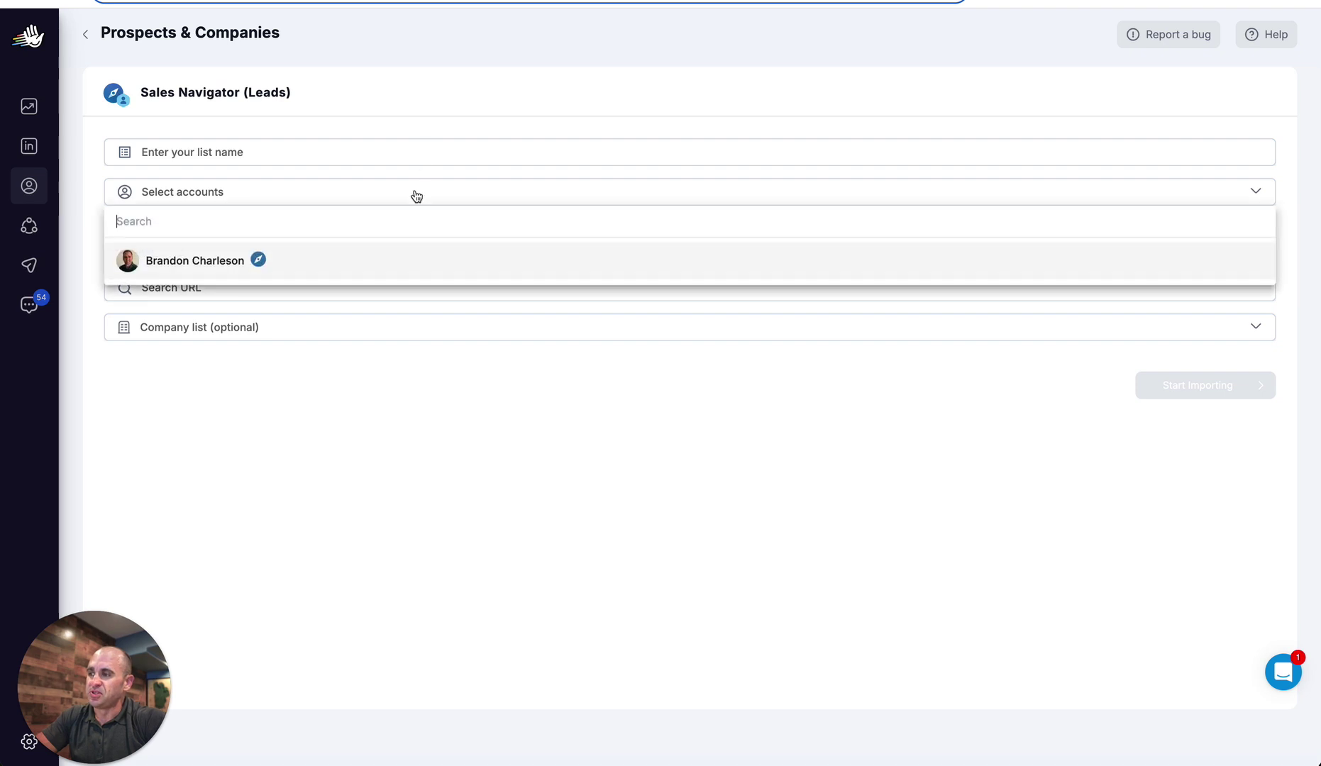
{"action": "left_click", "coordinate": [416, 196]}
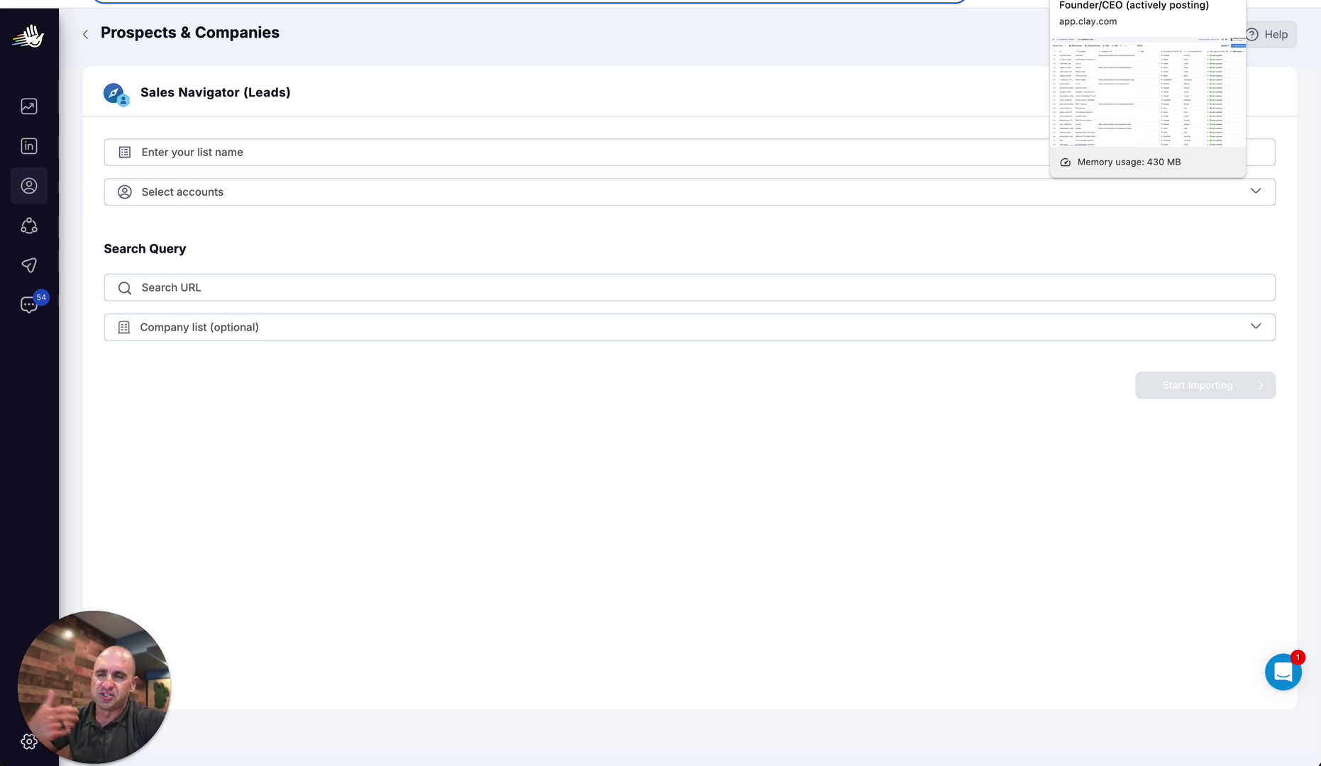
Switch to Clay and browse the HeyReach Lists table of 2,128 imported leads.
{"action": "key", "text": "ctrl+Tab"}
{"action": "scroll", "coordinate": [391, 495], "scroll_direction": "left", "scroll_amount": 5}
{"action": "scroll", "coordinate": [391, 494], "scroll_direction": "left", "scroll_amount": 10}
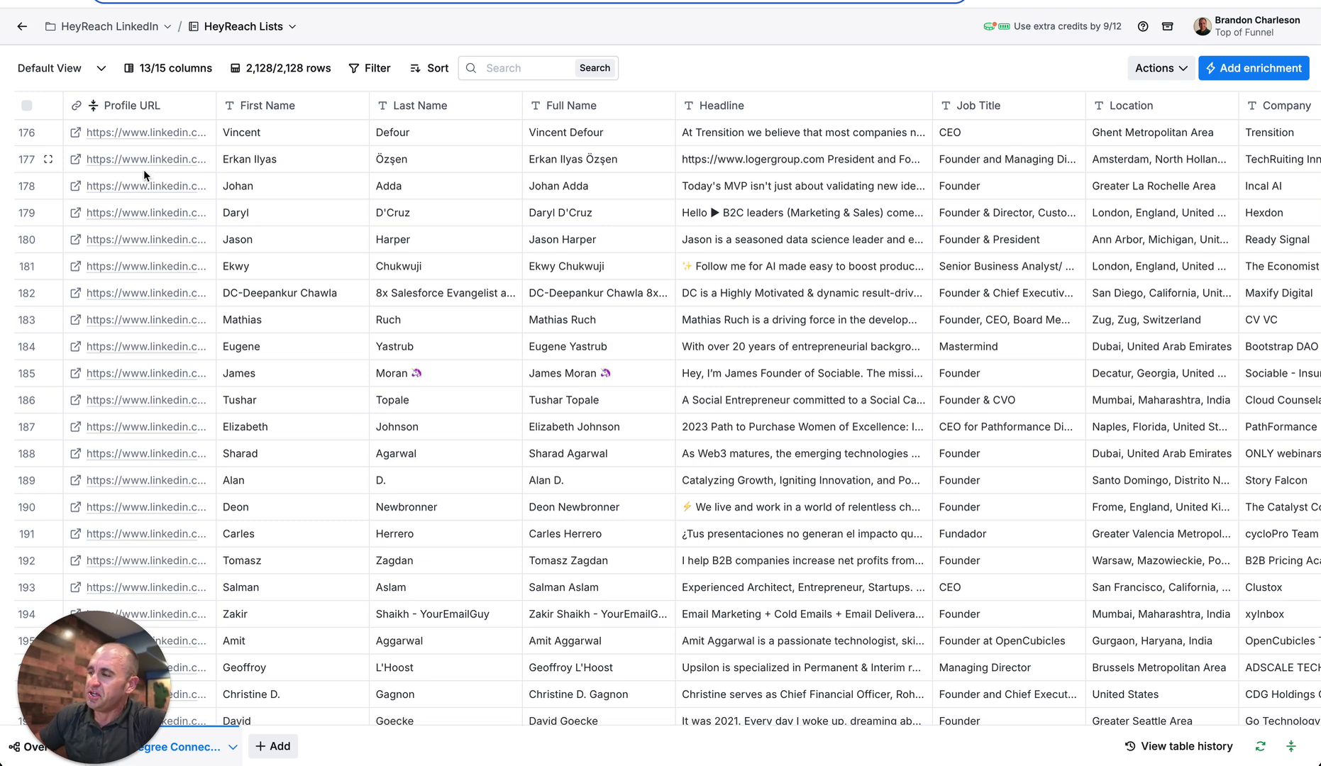
{"action": "scroll", "coordinate": [135, 149], "scroll_direction": "up", "scroll_amount": 5}
{"action": "mouse_move", "coordinate": [92, 108]}
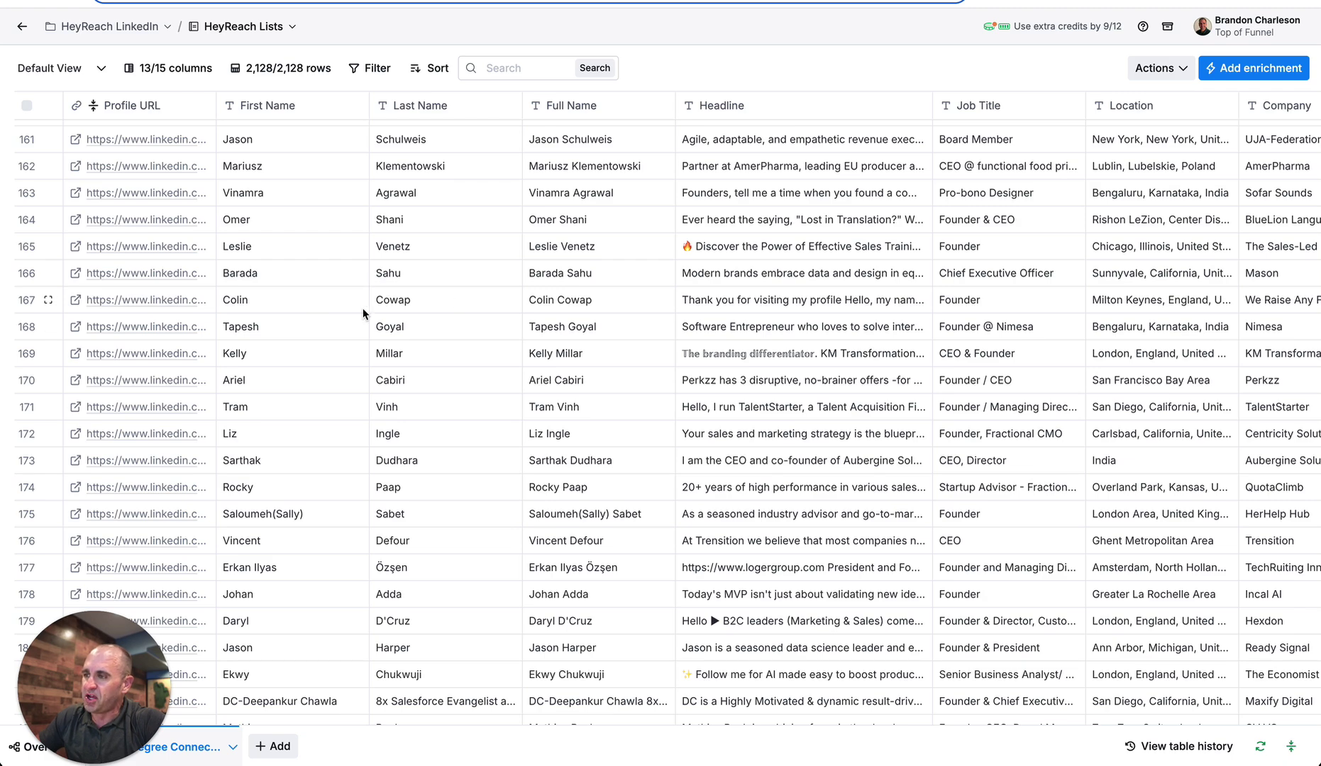
{"action": "scroll", "coordinate": [363, 308], "scroll_direction": "right", "scroll_amount": 10}
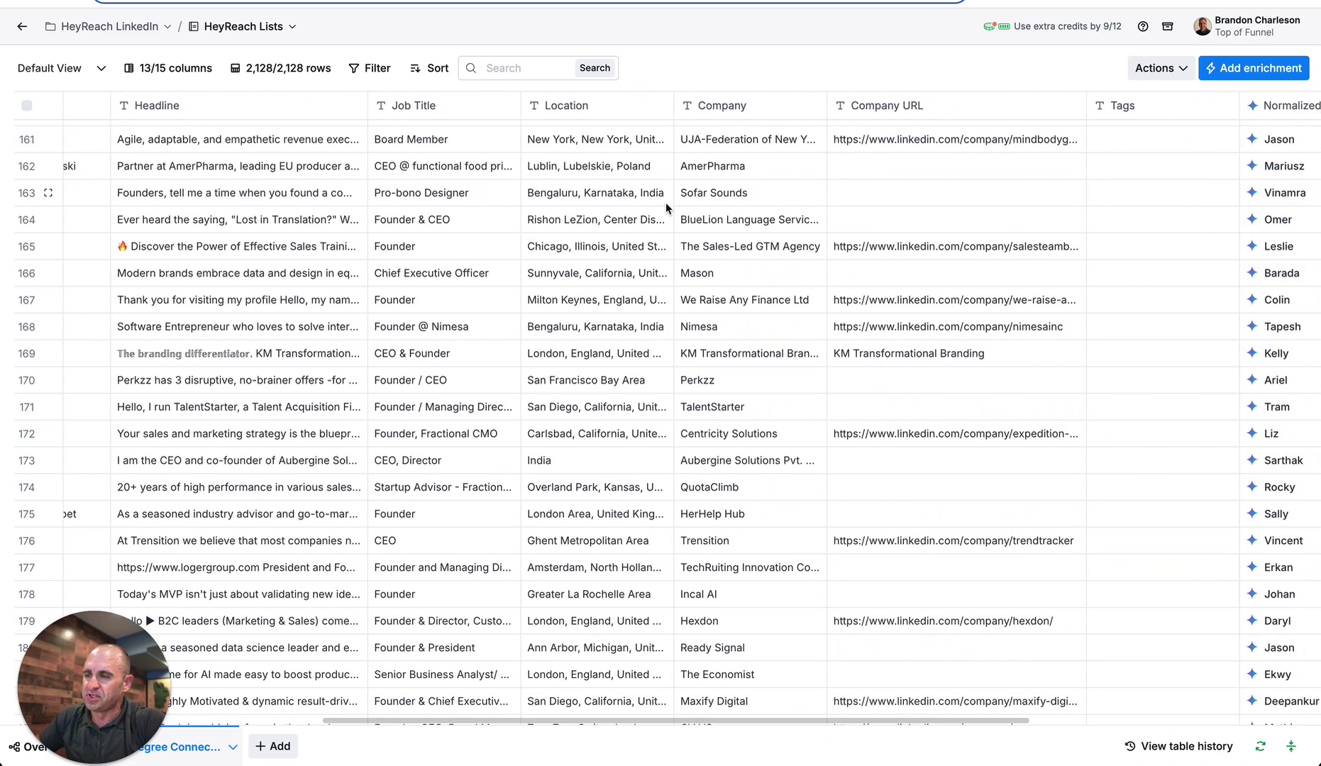
{"action": "scroll", "coordinate": [665, 202], "scroll_direction": "right", "scroll_amount": 9}
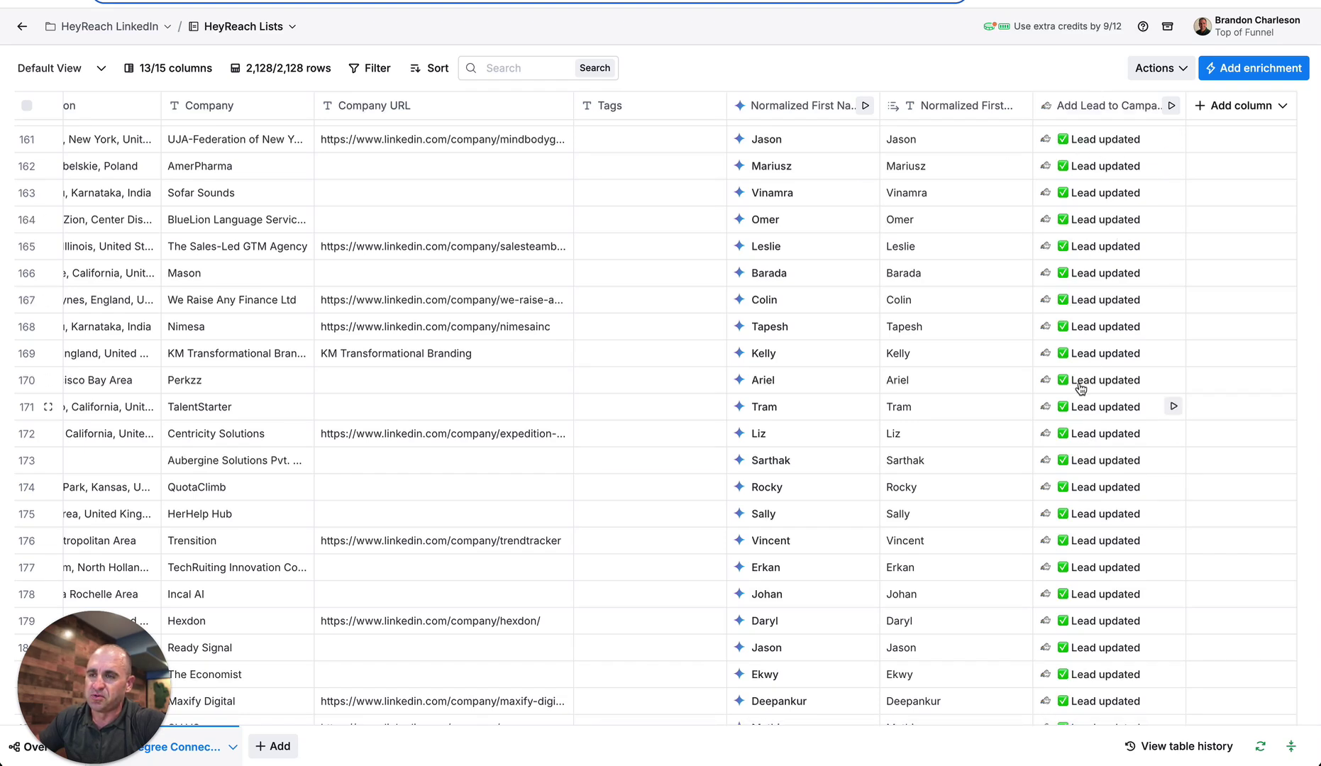
{"action": "scroll", "coordinate": [629, 445], "scroll_direction": "left", "scroll_amount": 12}
{"action": "scroll", "coordinate": [631, 451], "scroll_direction": "left", "scroll_amount": 2}
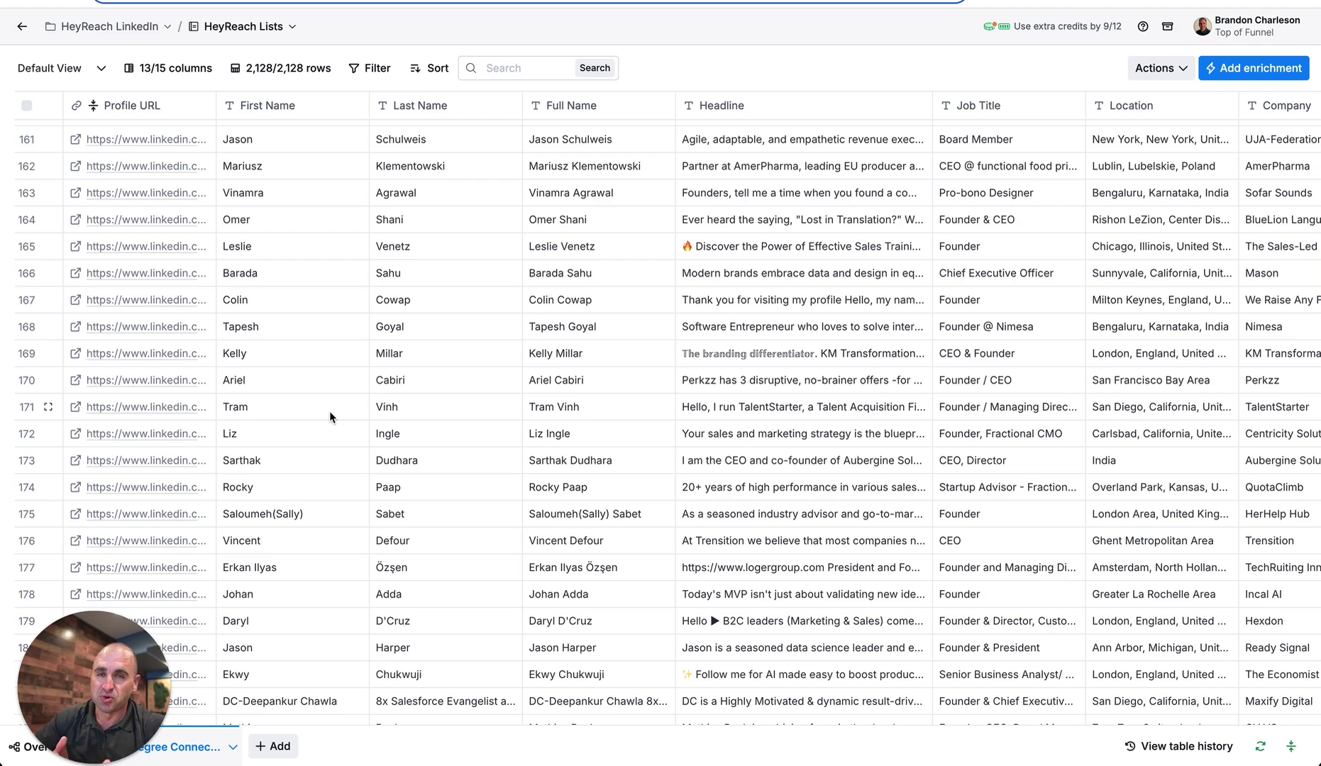
{"action": "scroll", "coordinate": [329, 411], "scroll_direction": "down", "scroll_amount": 2}
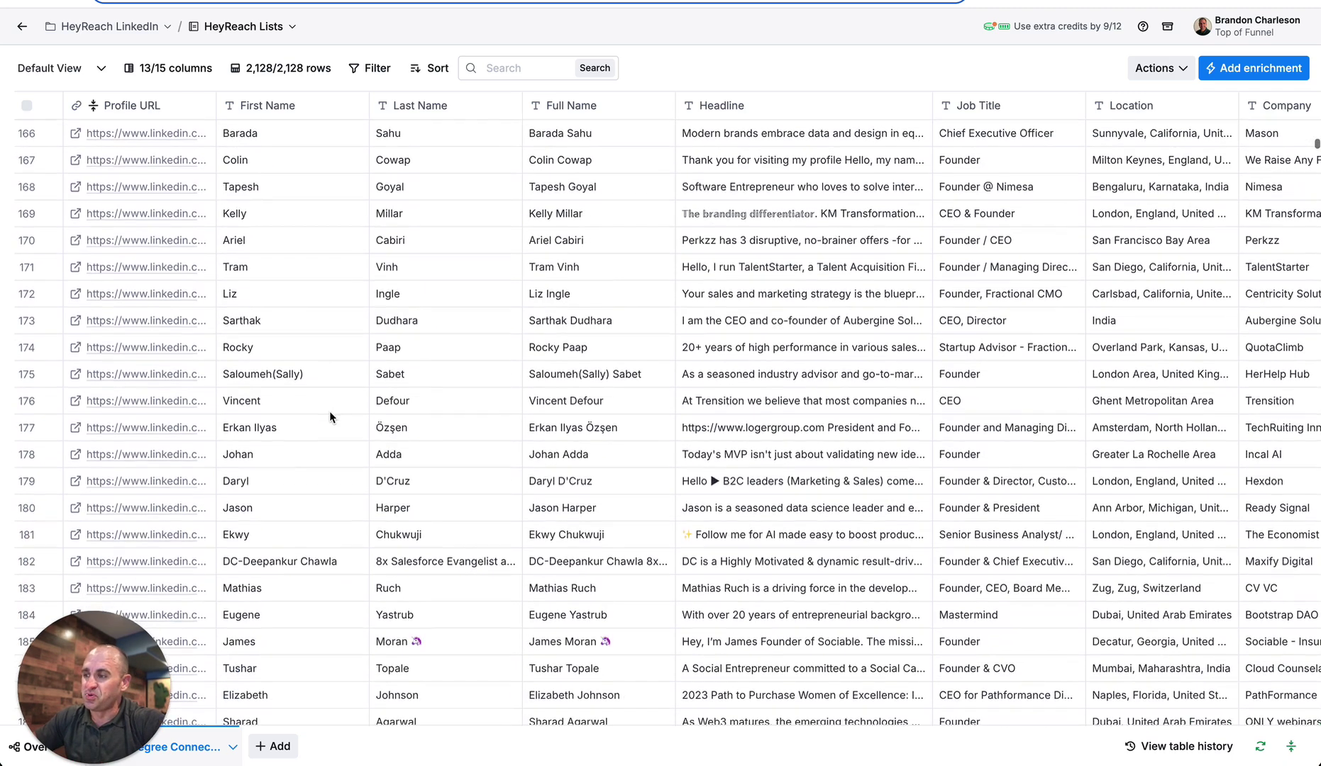
{"action": "scroll", "coordinate": [329, 411], "scroll_direction": "up", "scroll_amount": 10}
{"action": "scroll", "coordinate": [329, 410], "scroll_direction": "down", "scroll_amount": 5}
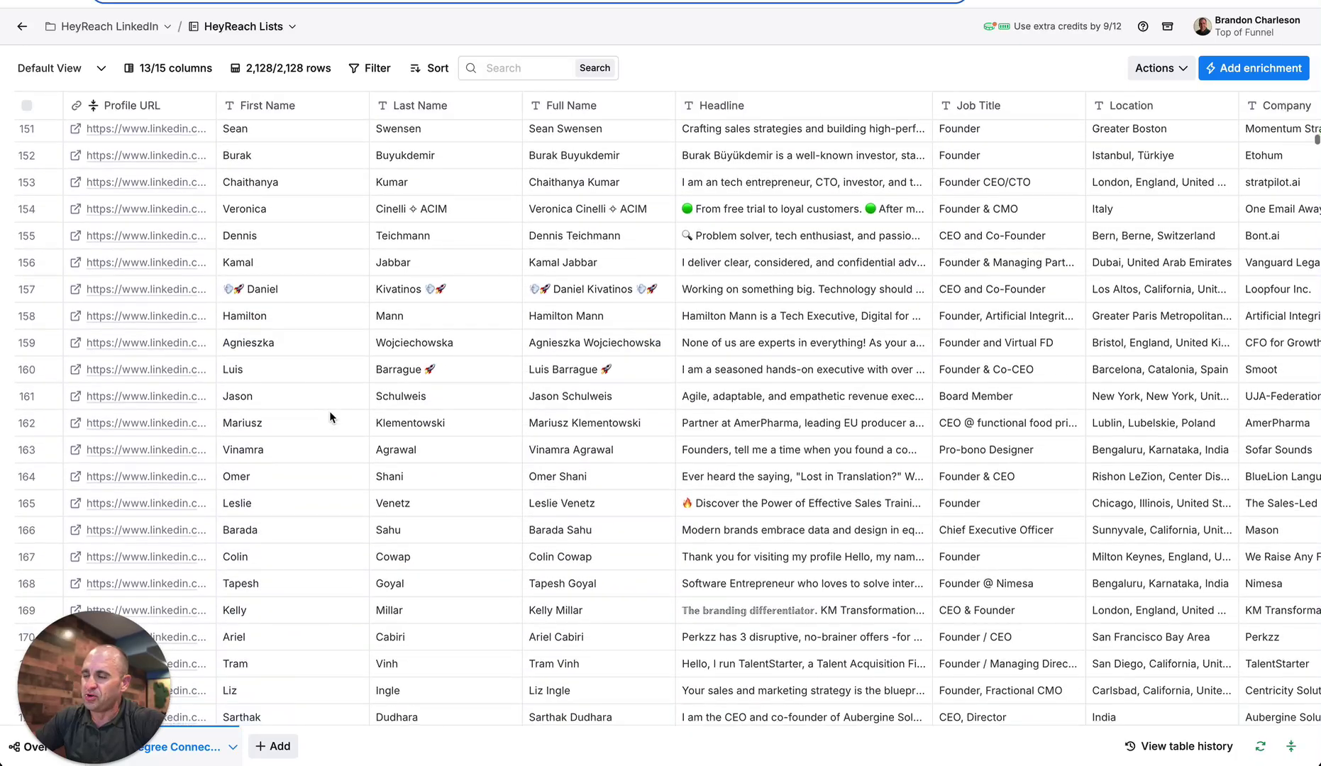
{"action": "left_click", "coordinate": [290, 283]}
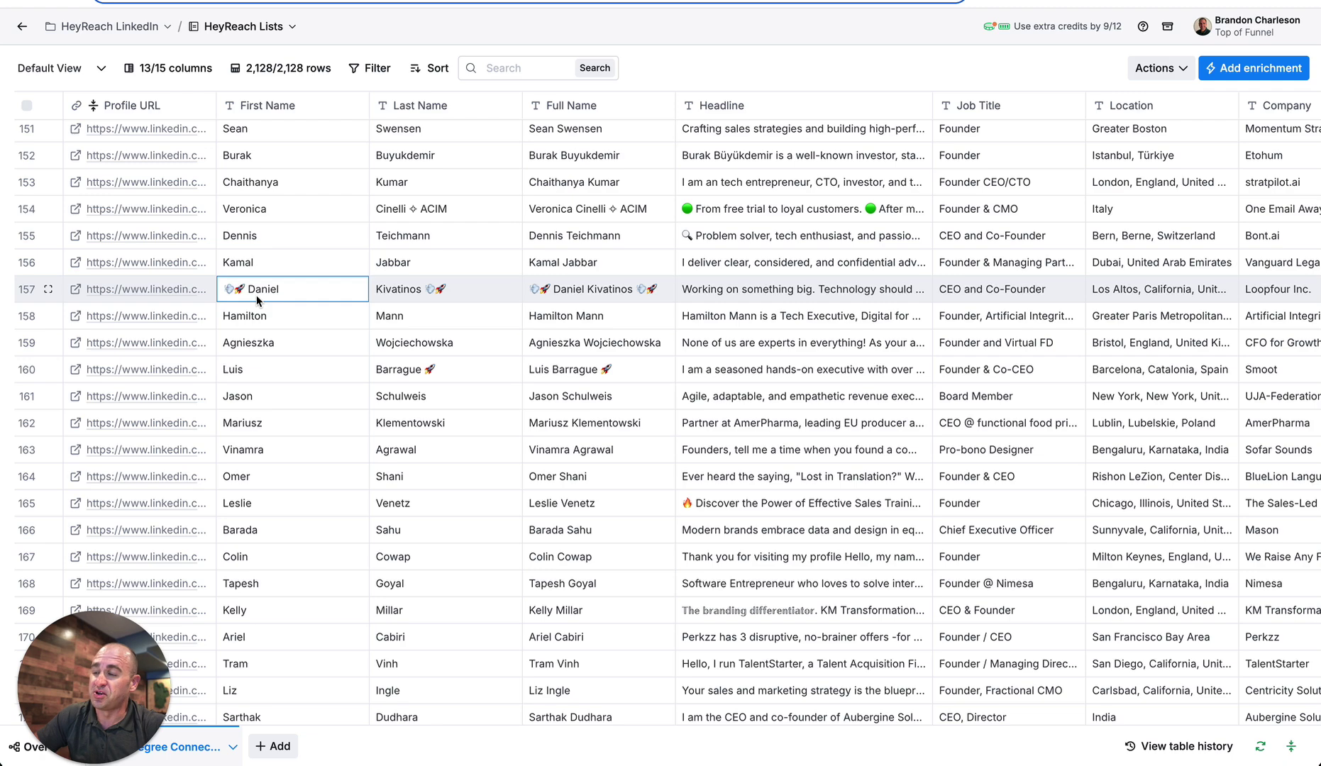
{"action": "scroll", "coordinate": [369, 295], "scroll_direction": "right", "scroll_amount": 10}
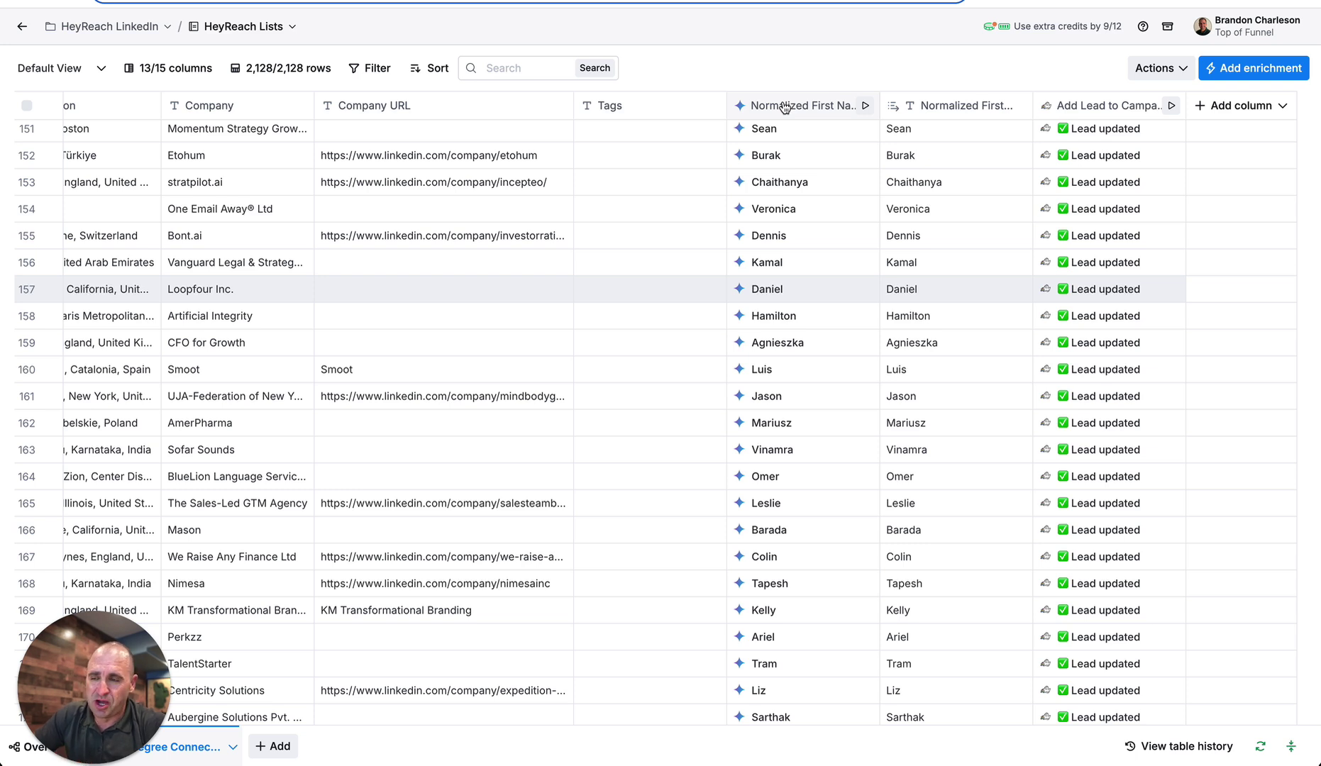
Read the Normalized First Name column's full Gemini prompt, then close its settings panel.
{"action": "left_click", "coordinate": [785, 108]}
{"action": "left_click", "coordinate": [846, 169]}
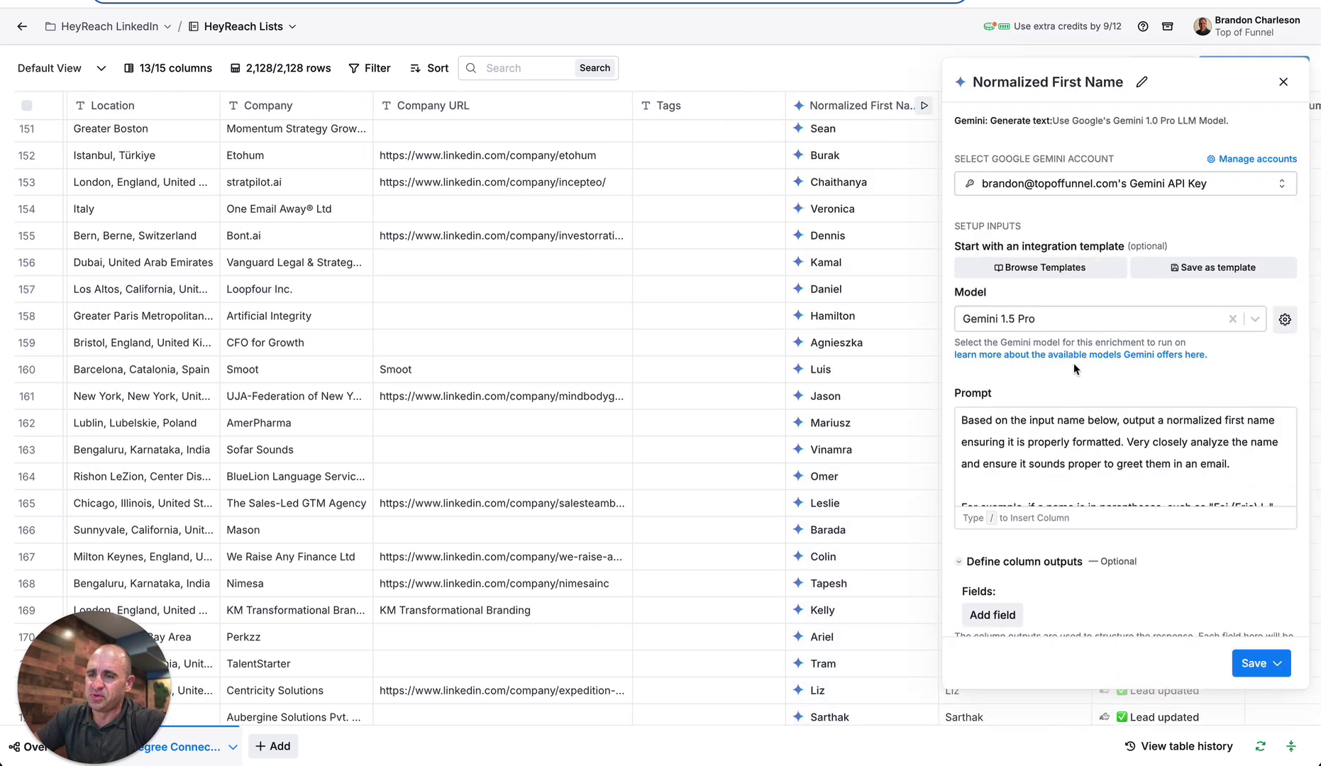
{"action": "left_click", "coordinate": [1088, 426]}
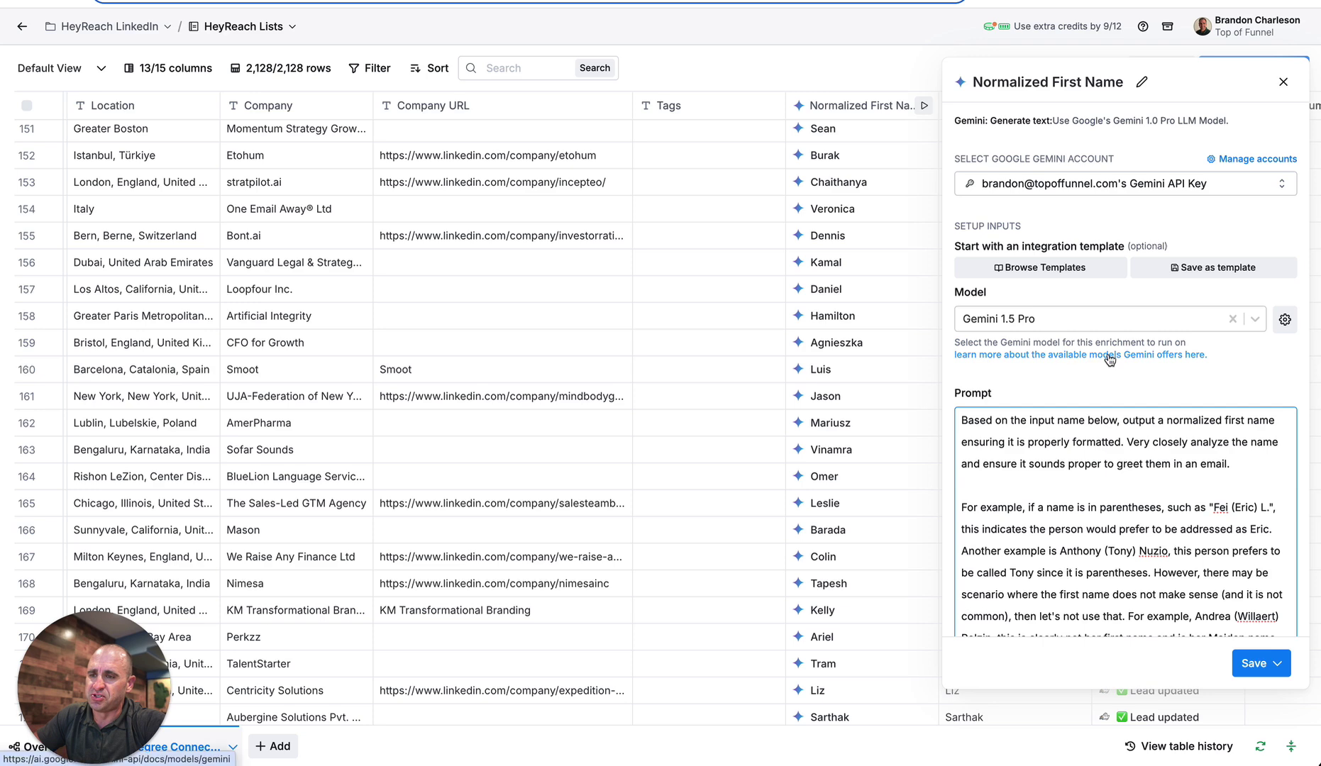
{"action": "scroll", "coordinate": [1064, 356], "scroll_direction": "down", "scroll_amount": 3}
{"action": "scroll", "coordinate": [1110, 360], "scroll_direction": "down", "scroll_amount": 1}
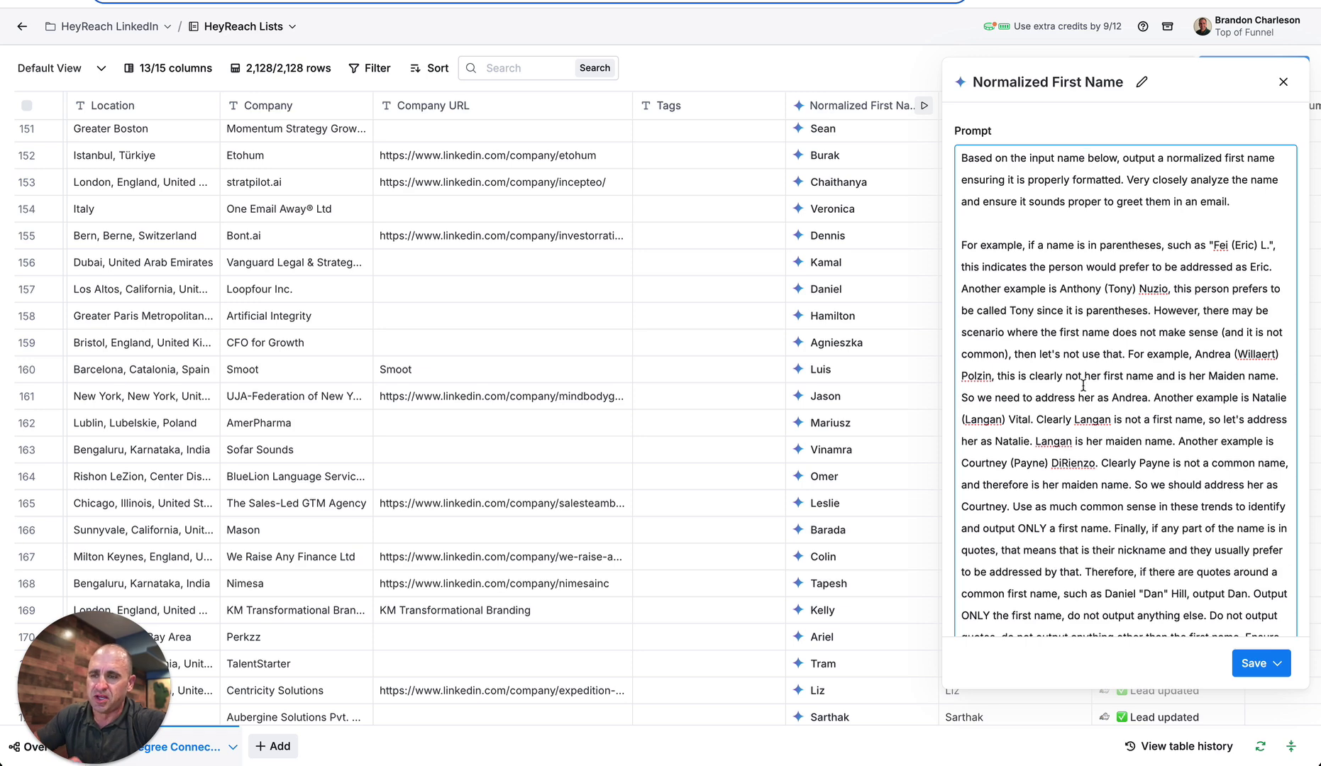
{"action": "scroll", "coordinate": [1085, 383], "scroll_direction": "down", "scroll_amount": 1}
{"action": "scroll", "coordinate": [1082, 384], "scroll_direction": "down", "scroll_amount": 1}
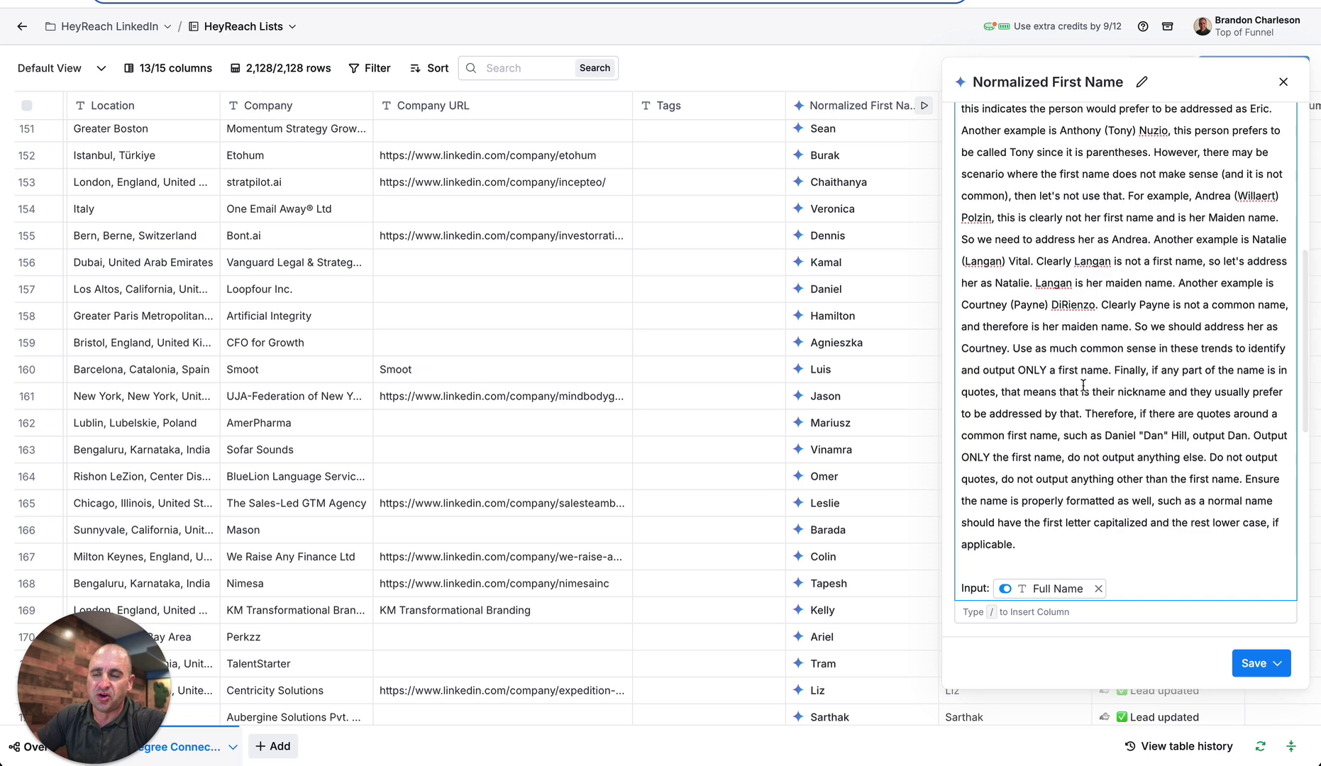
{"action": "scroll", "coordinate": [1082, 384], "scroll_direction": "down", "scroll_amount": 1}
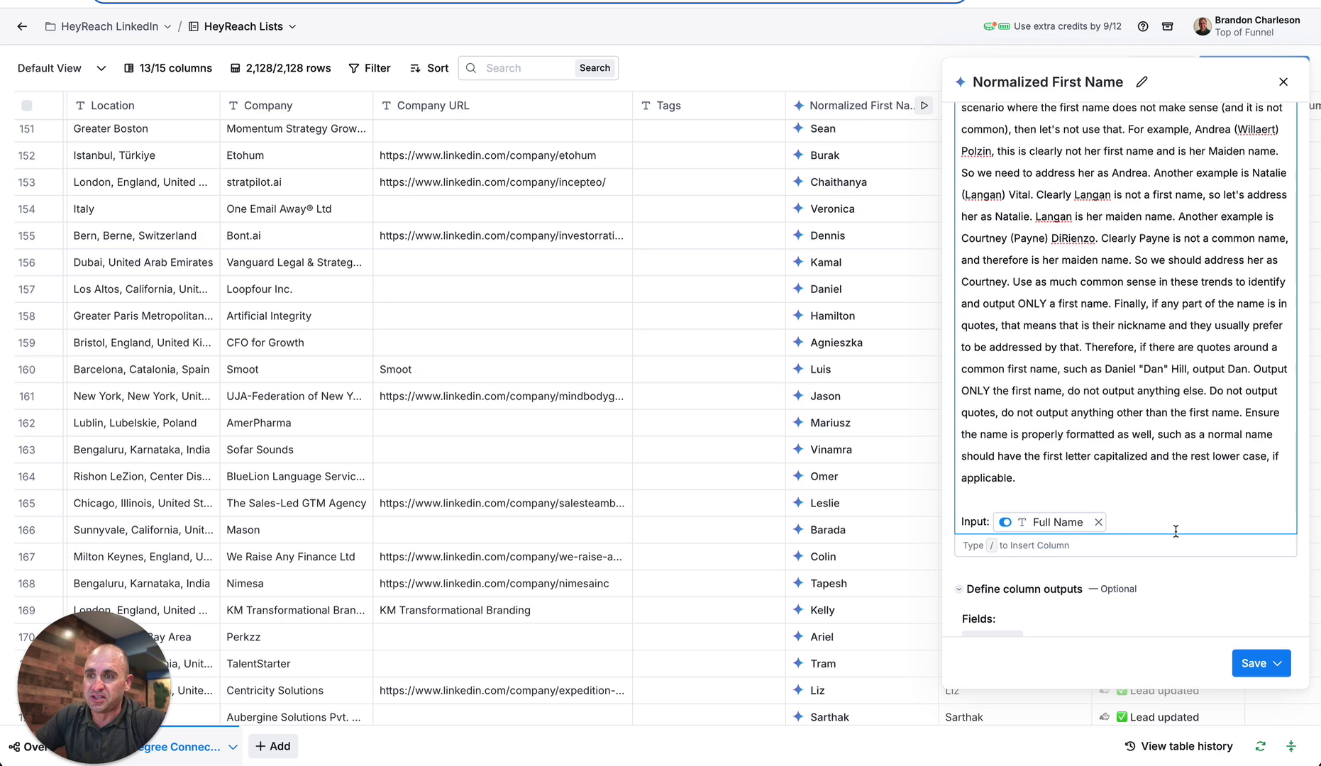
{"action": "scroll", "coordinate": [1097, 431], "scroll_direction": "up", "scroll_amount": 6}
{"action": "left_click", "coordinate": [1284, 83]}
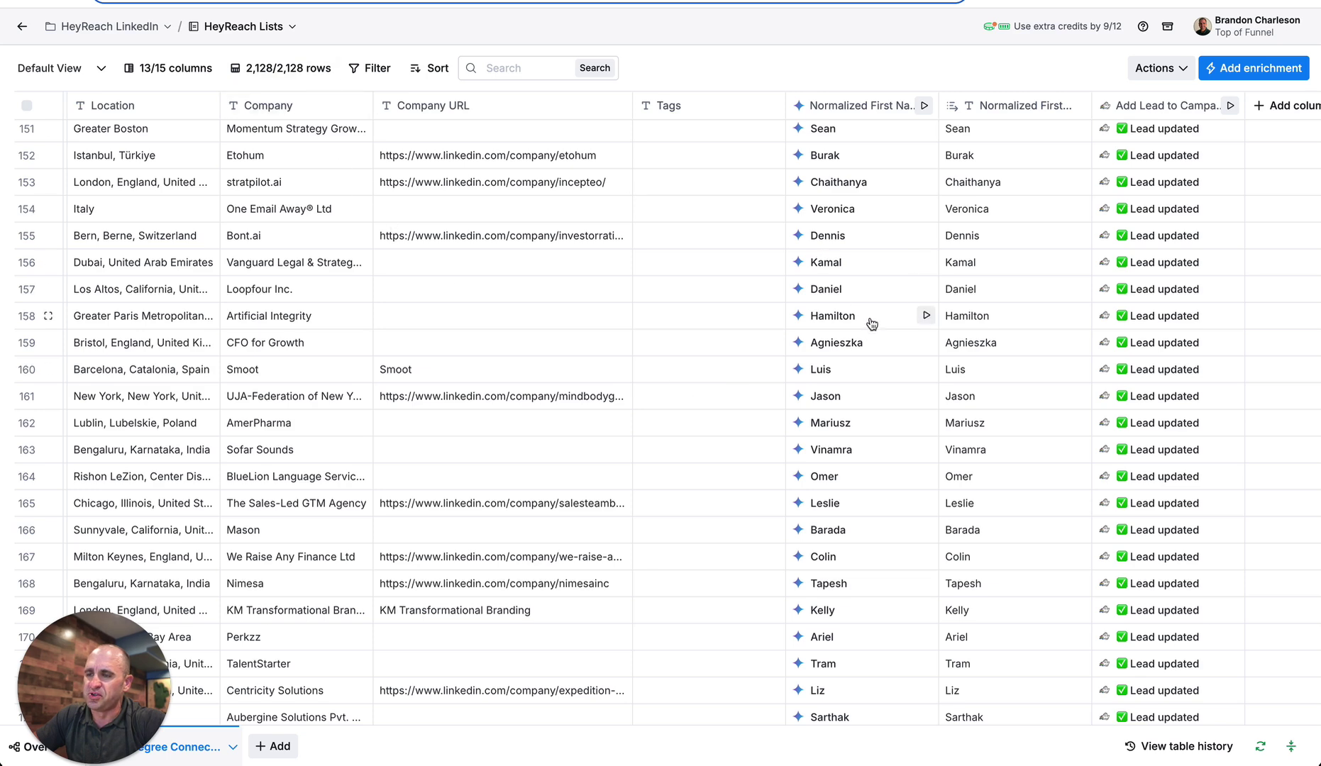
{"action": "scroll", "coordinate": [871, 320], "scroll_direction": "down", "scroll_amount": 2}
{"action": "scroll", "coordinate": [870, 317], "scroll_direction": "down", "scroll_amount": 4}
{"action": "scroll", "coordinate": [870, 317], "scroll_direction": "left", "scroll_amount": 10}
{"action": "scroll", "coordinate": [309, 523], "scroll_direction": "up", "scroll_amount": 3}
{"action": "scroll", "coordinate": [309, 523], "scroll_direction": "up", "scroll_amount": 6}
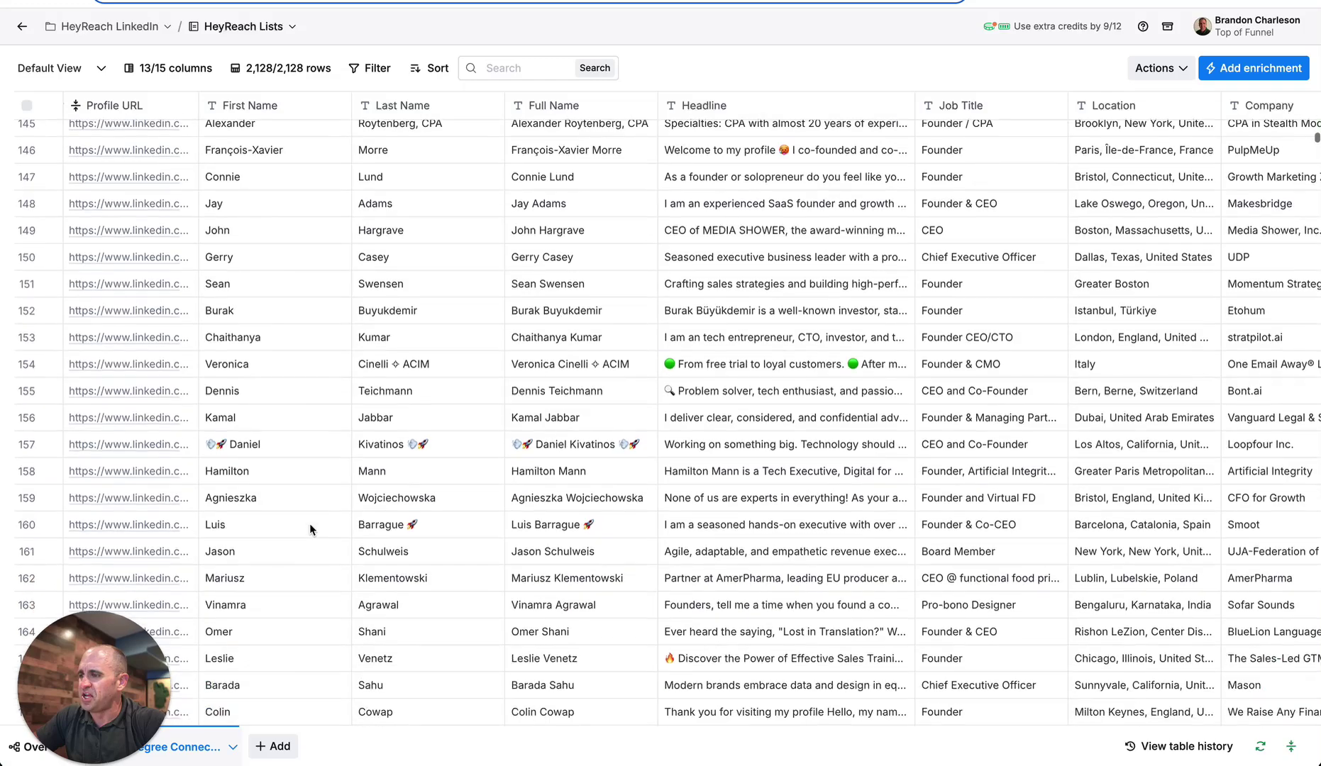
{"action": "scroll", "coordinate": [756, 420], "scroll_direction": "right", "scroll_amount": 10}
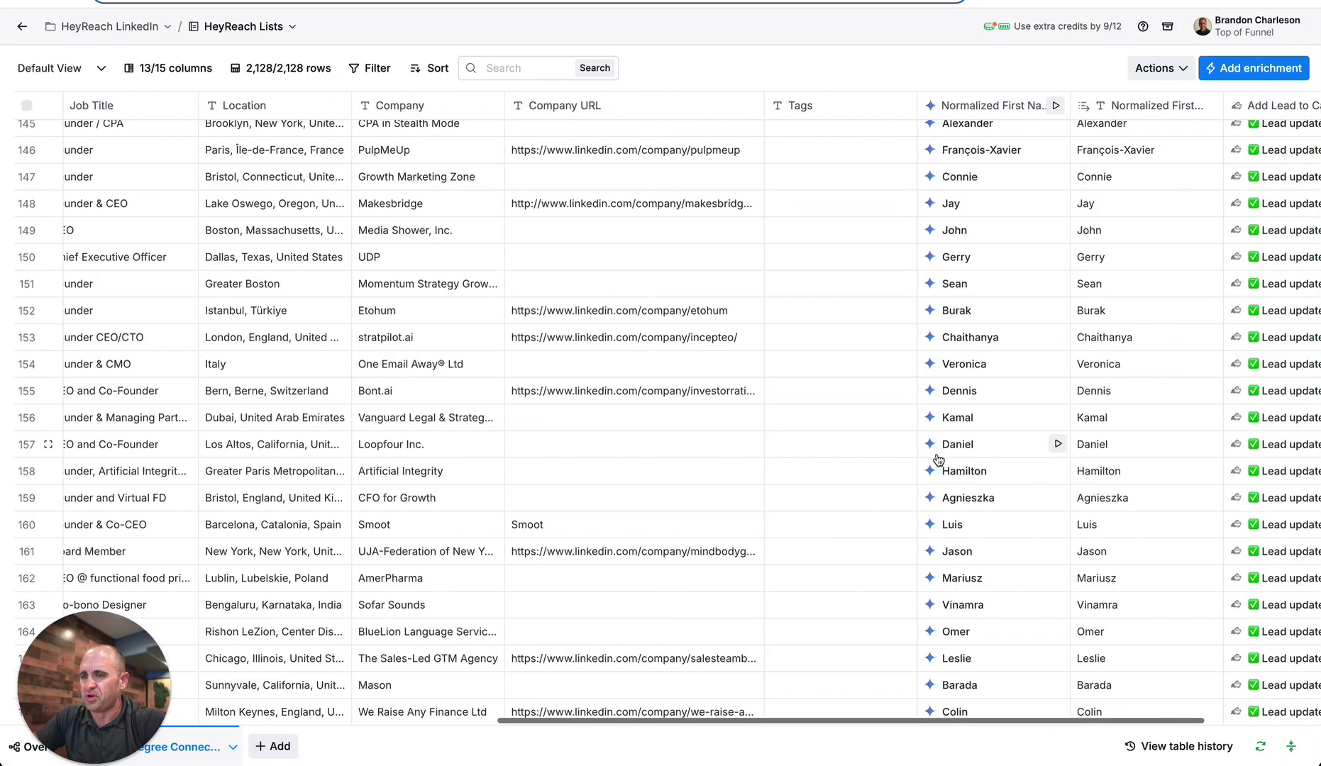
{"action": "scroll", "coordinate": [642, 458], "scroll_direction": "left", "scroll_amount": 10}
{"action": "scroll", "coordinate": [415, 481], "scroll_direction": "down", "scroll_amount": 7}
{"action": "scroll", "coordinate": [415, 481], "scroll_direction": "down", "scroll_amount": 2}
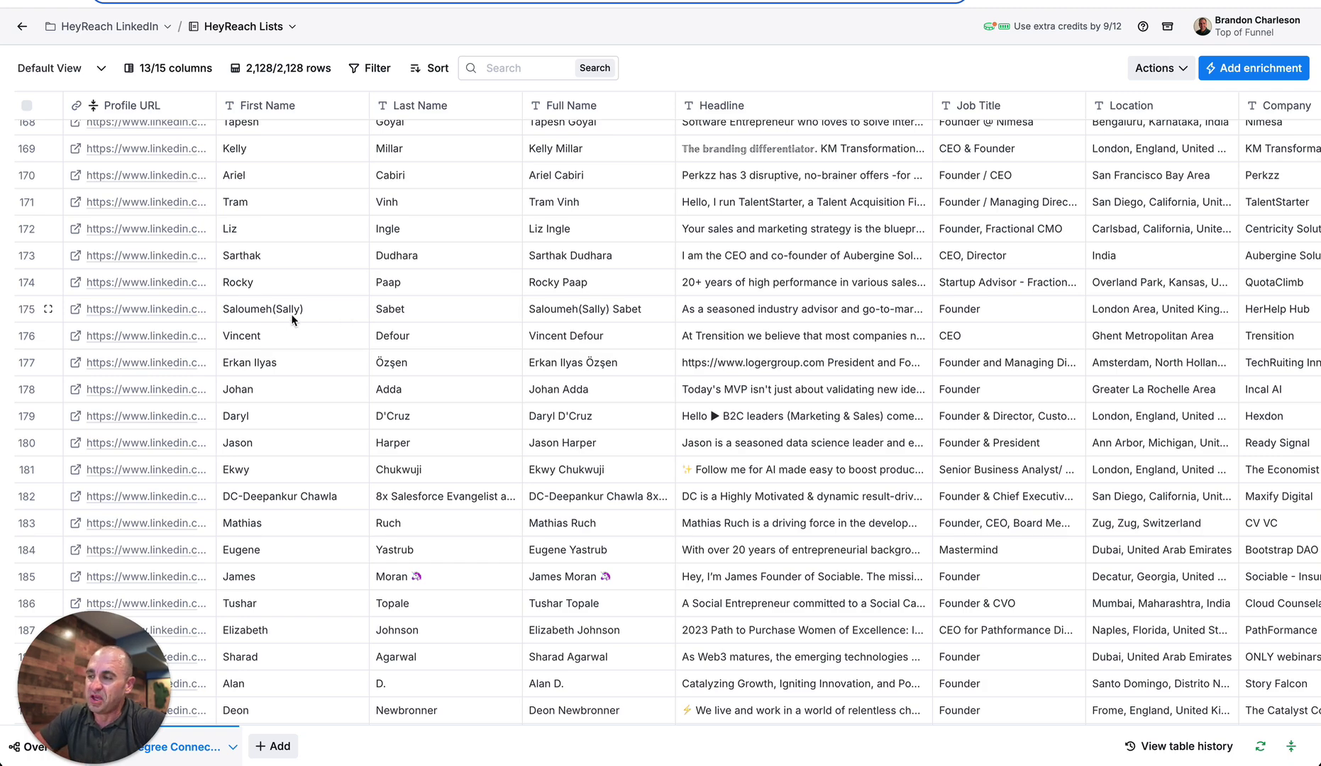
{"action": "scroll", "coordinate": [291, 314], "scroll_direction": "right", "scroll_amount": 10}
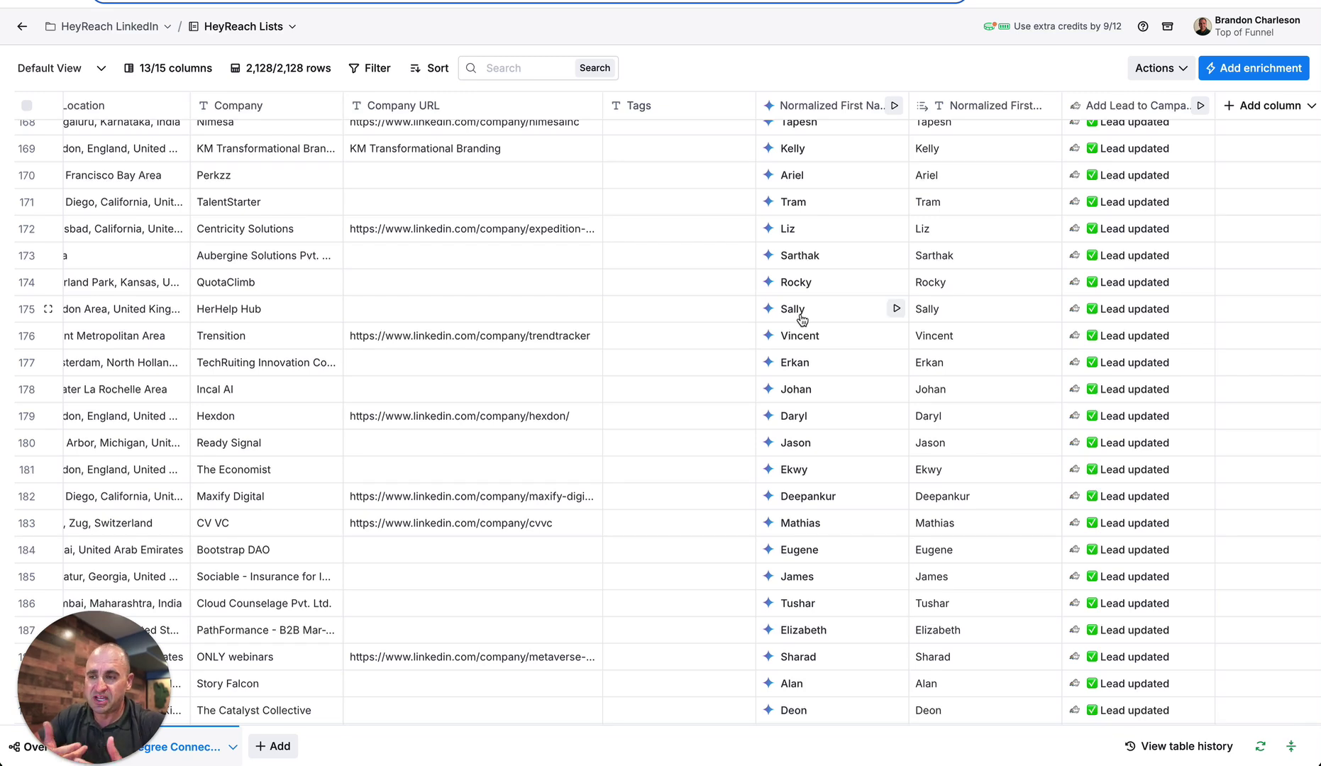
{"action": "scroll", "coordinate": [800, 316], "scroll_direction": "left", "scroll_amount": 10}
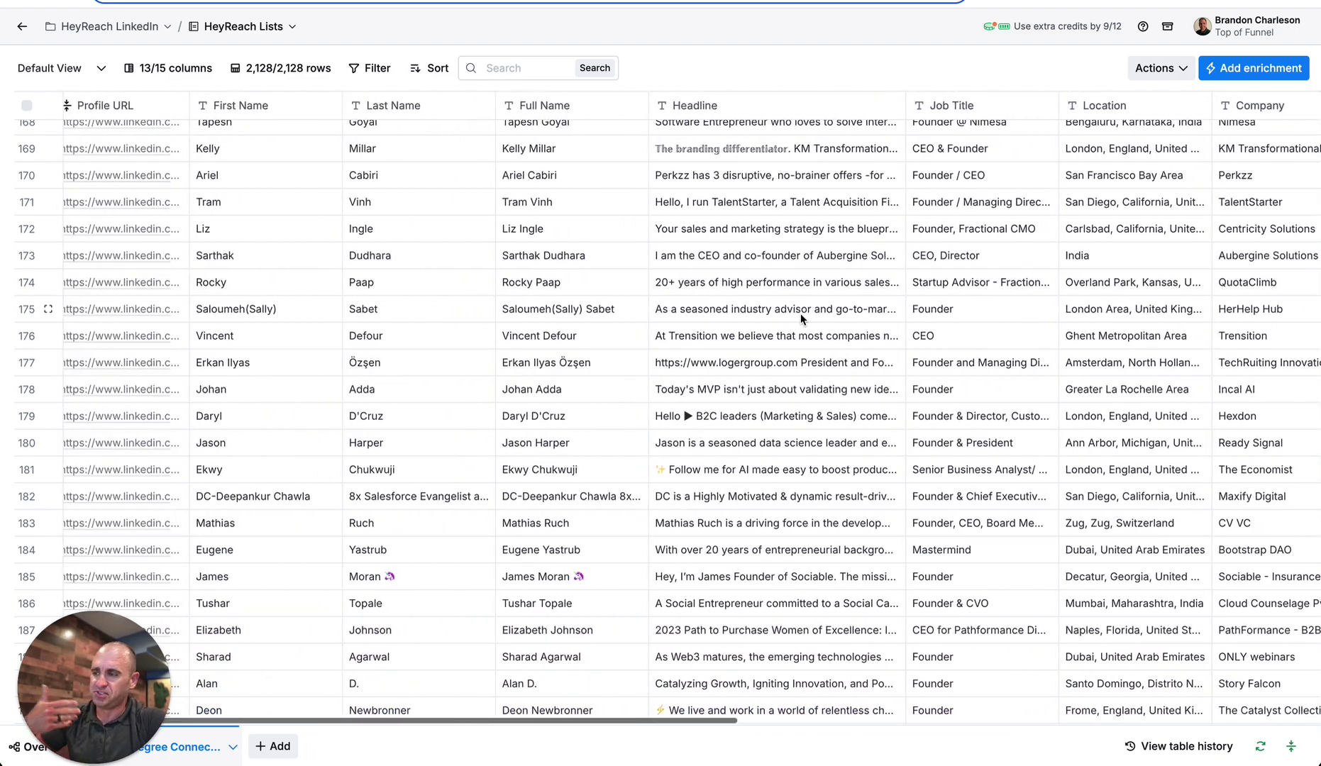
{"action": "scroll", "coordinate": [647, 439], "scroll_direction": "down", "scroll_amount": 5}
{"action": "scroll", "coordinate": [533, 468], "scroll_direction": "right", "scroll_amount": 10}
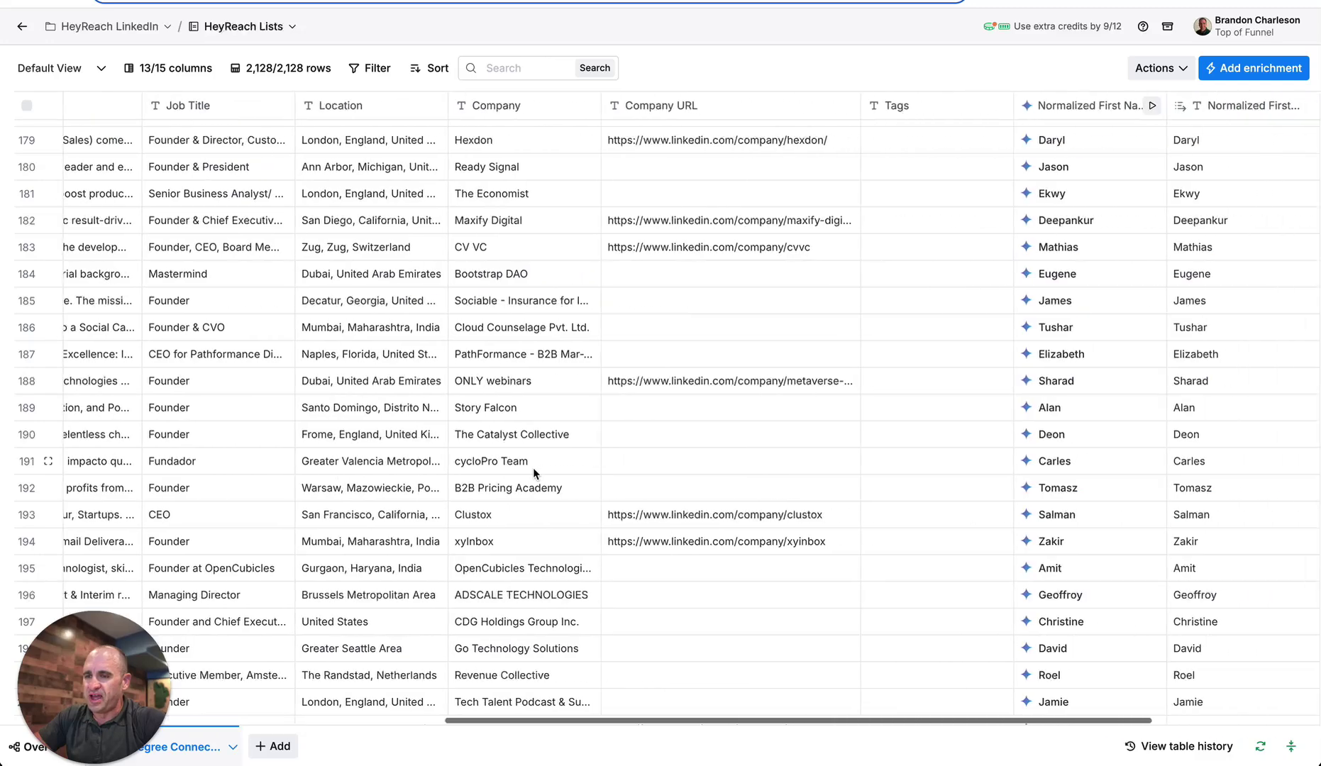
{"action": "scroll", "coordinate": [532, 467], "scroll_direction": "right", "scroll_amount": 5}
{"action": "scroll", "coordinate": [856, 412], "scroll_direction": "down", "scroll_amount": 3}
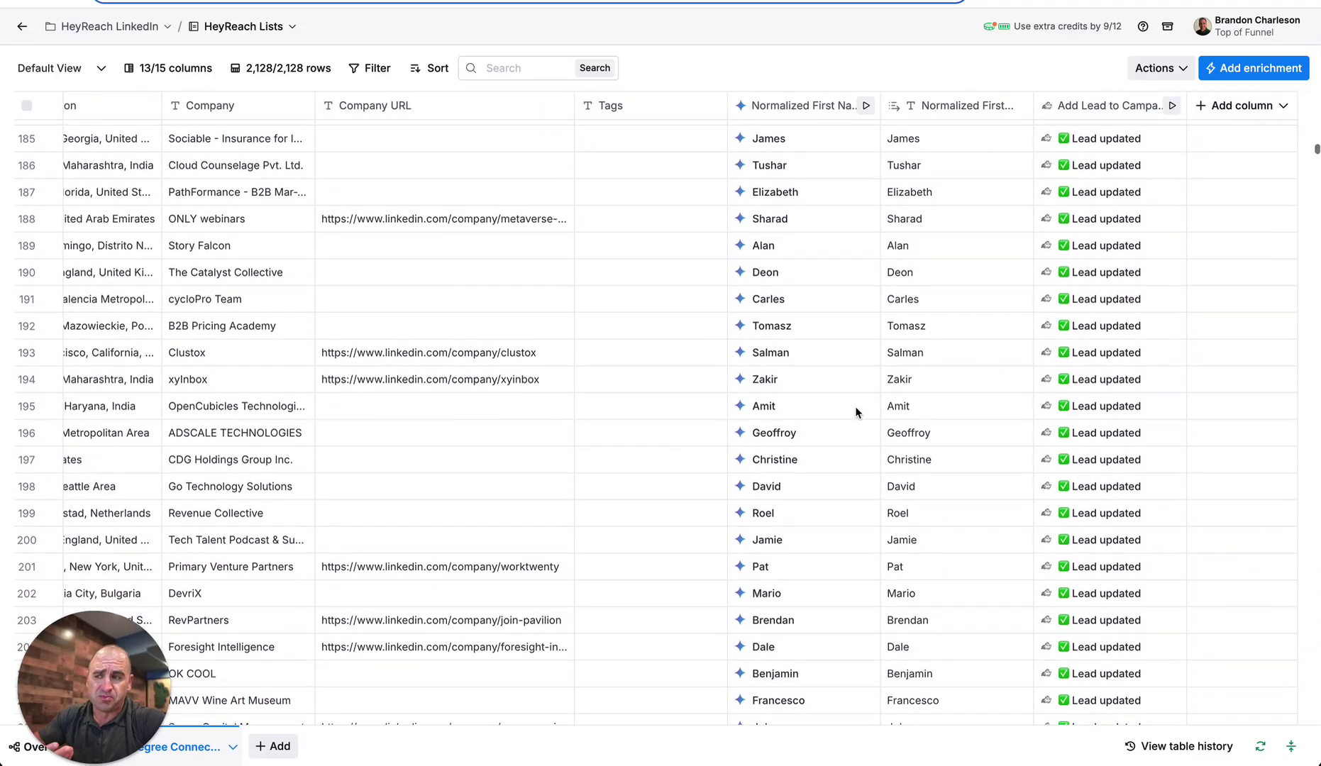
{"action": "scroll", "coordinate": [857, 411], "scroll_direction": "down", "scroll_amount": 8}
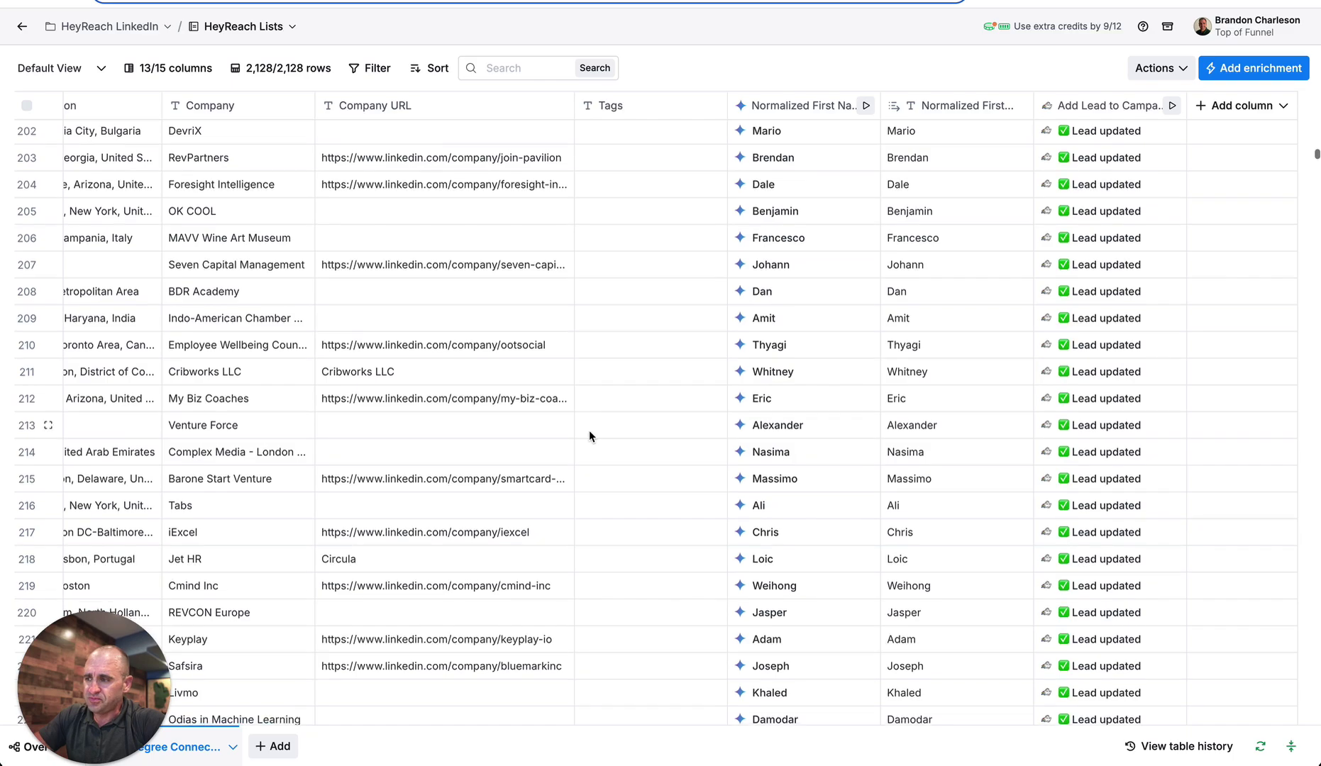
{"action": "scroll", "coordinate": [590, 430], "scroll_direction": "down", "scroll_amount": 5}
{"action": "scroll", "coordinate": [589, 431], "scroll_direction": "up", "scroll_amount": 20}
{"action": "scroll", "coordinate": [590, 430], "scroll_direction": "up", "scroll_amount": 15}
{"action": "scroll", "coordinate": [589, 430], "scroll_direction": "left", "scroll_amount": 10}
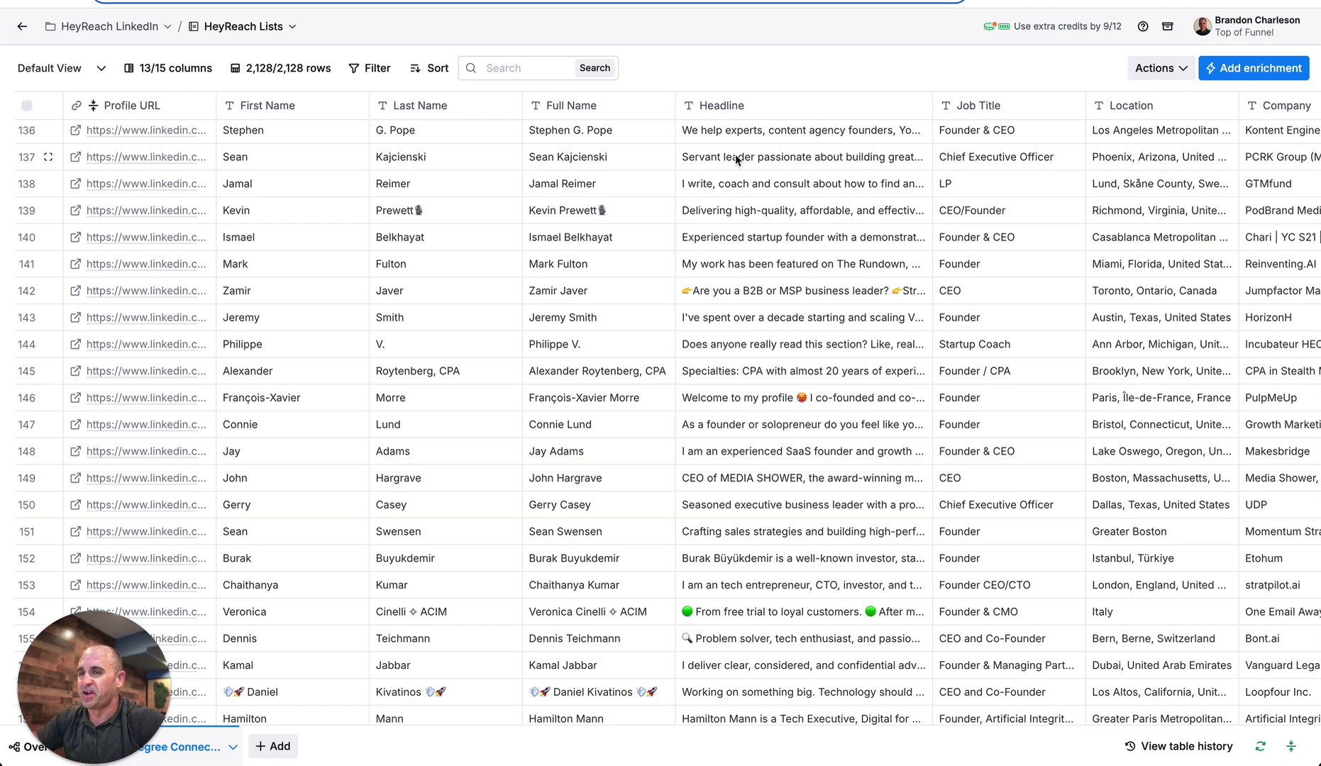
{"action": "scroll", "coordinate": [879, 425], "scroll_direction": "right", "scroll_amount": 15}
Review the Add Lead to Campaign settings down to the N1Name custom field, then close them.
{"action": "left_click", "coordinate": [1098, 106]}
{"action": "left_click", "coordinate": [1096, 168]}
{"action": "scroll", "coordinate": [1015, 349], "scroll_direction": "down", "scroll_amount": 4}
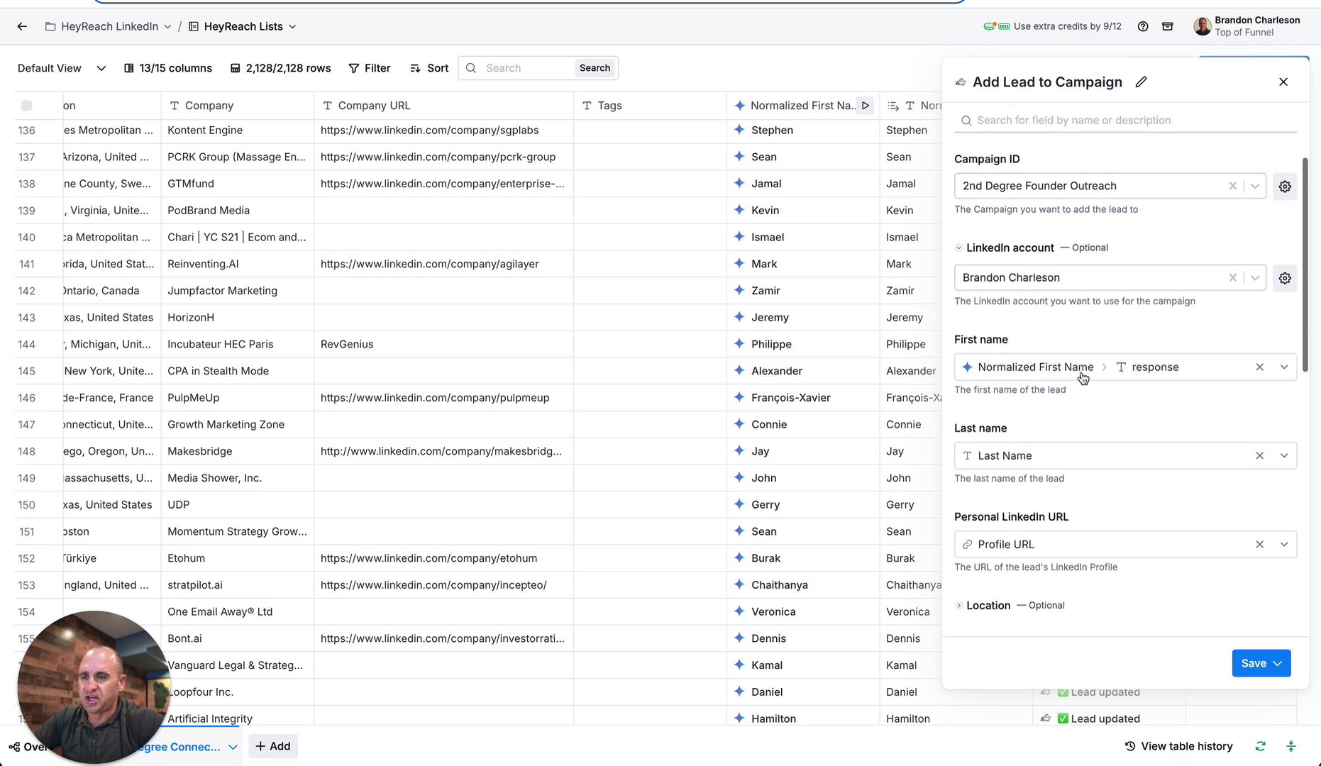
{"action": "mouse_move", "coordinate": [1002, 372]}
{"action": "scroll", "coordinate": [1123, 348], "scroll_direction": "down", "scroll_amount": 5}
{"action": "scroll", "coordinate": [1124, 355], "scroll_direction": "down", "scroll_amount": 6}
{"action": "scroll", "coordinate": [1124, 354], "scroll_direction": "up", "scroll_amount": 7}
{"action": "scroll", "coordinate": [1124, 354], "scroll_direction": "down", "scroll_amount": 7}
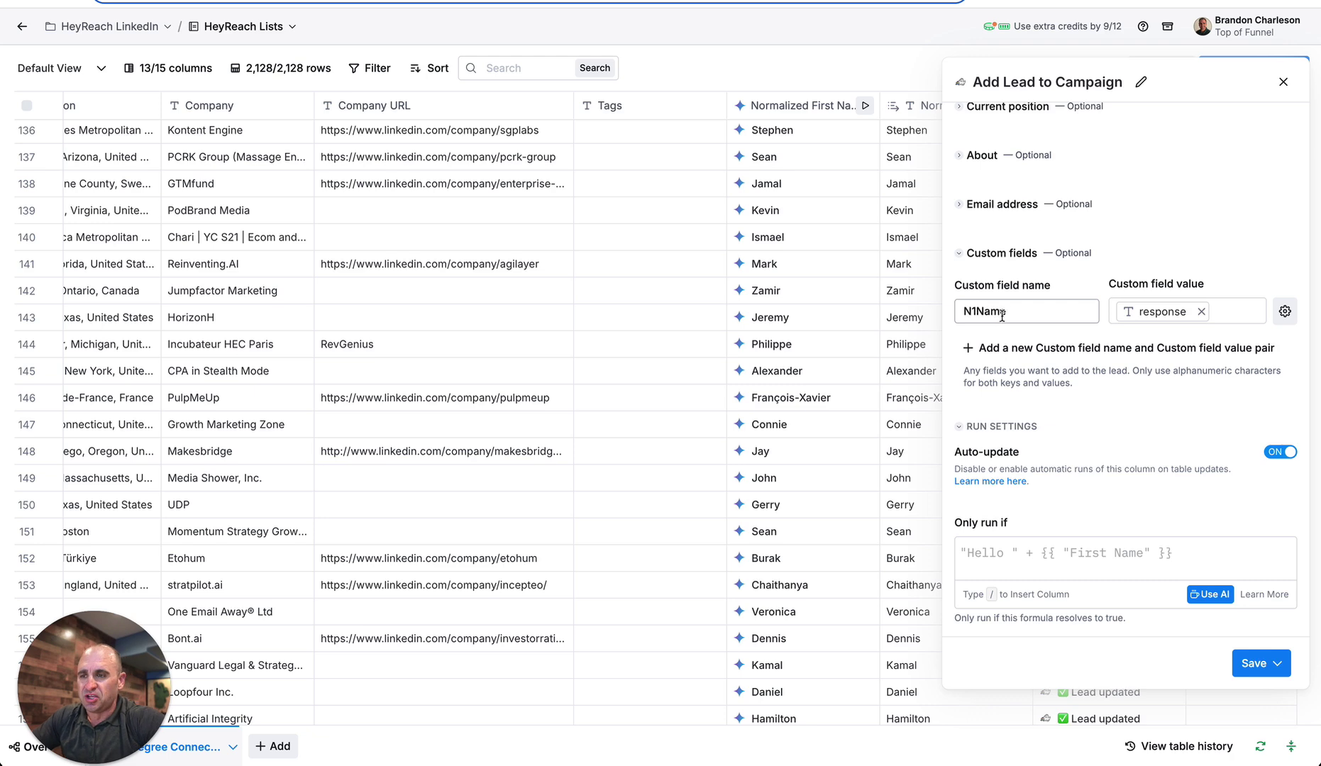
{"action": "scroll", "coordinate": [1006, 312], "scroll_direction": "up", "scroll_amount": 1}
{"action": "scroll", "coordinate": [1011, 310], "scroll_direction": "down", "scroll_amount": 1}
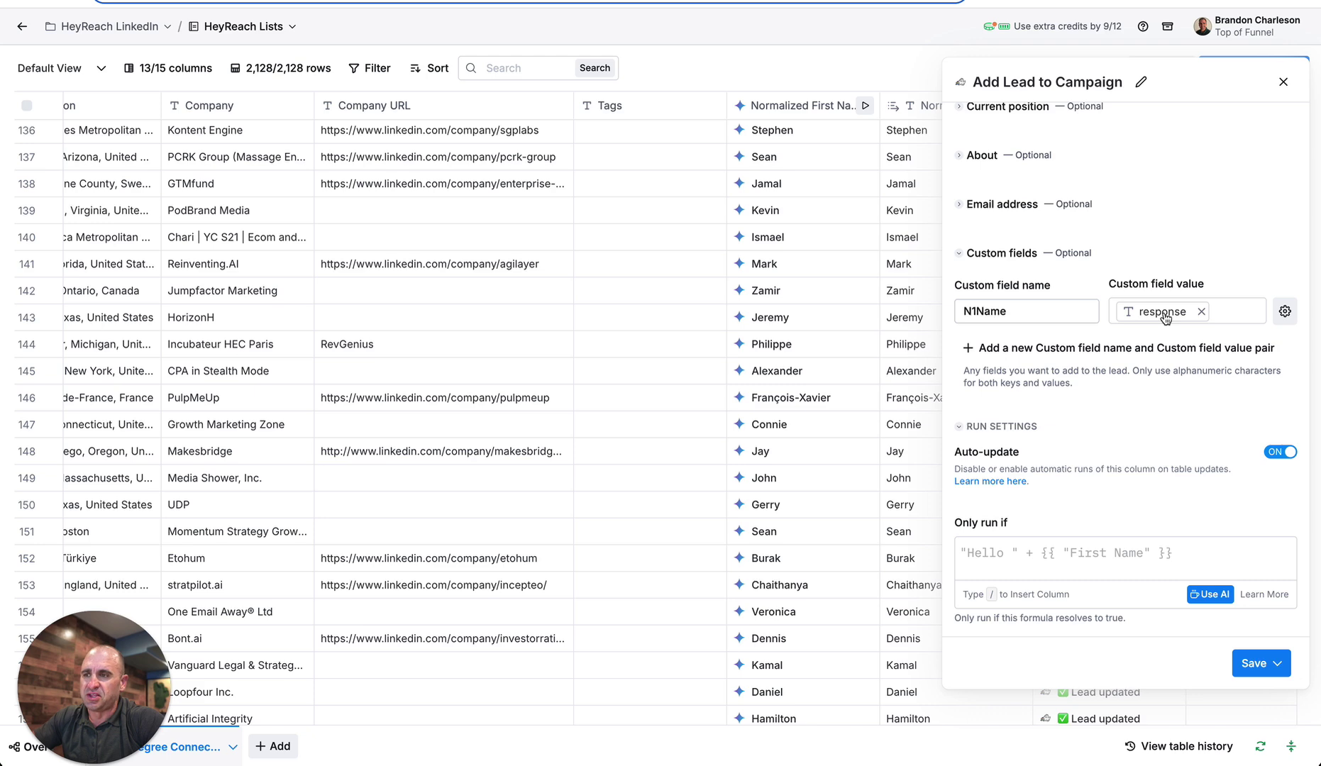
{"action": "scroll", "coordinate": [1069, 270], "scroll_direction": "up", "scroll_amount": 8}
{"action": "left_click", "coordinate": [1284, 81]}
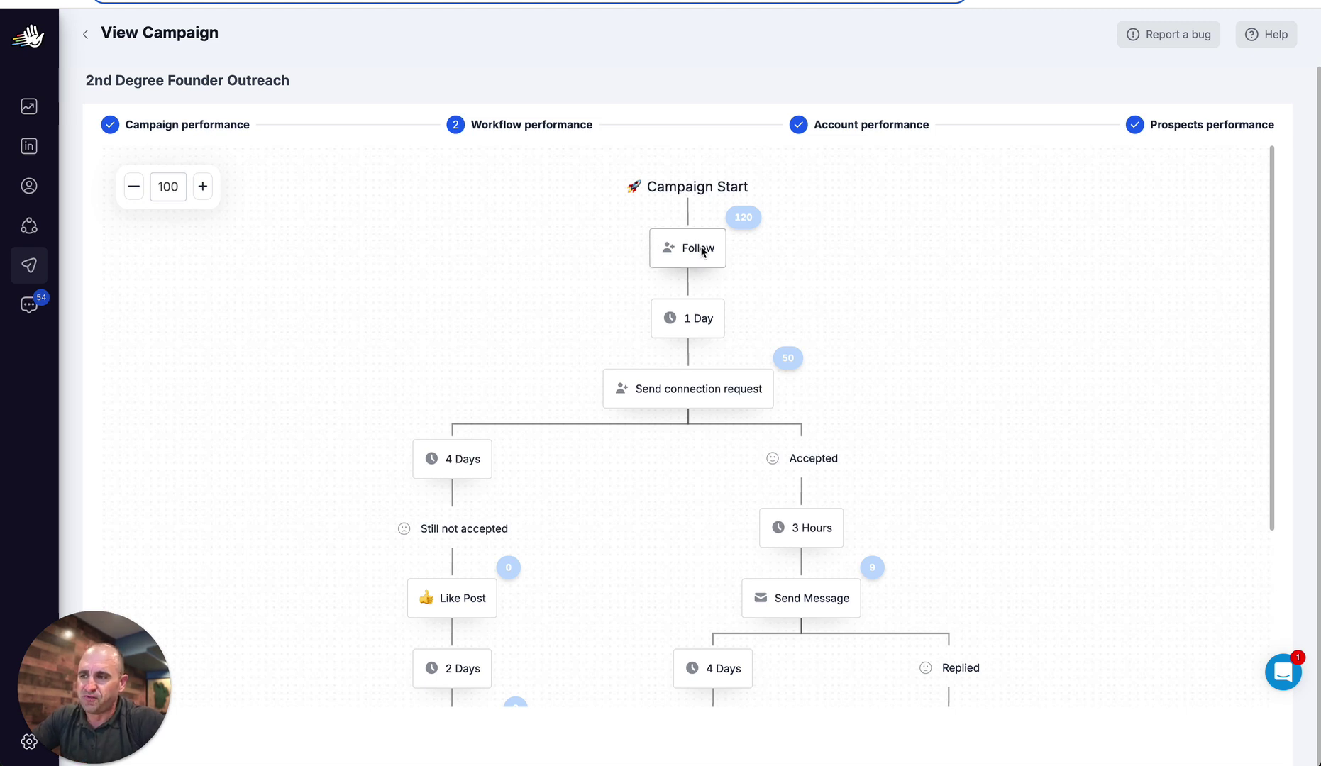
{"action": "scroll", "coordinate": [466, 338], "scroll_direction": "down", "scroll_amount": 1}
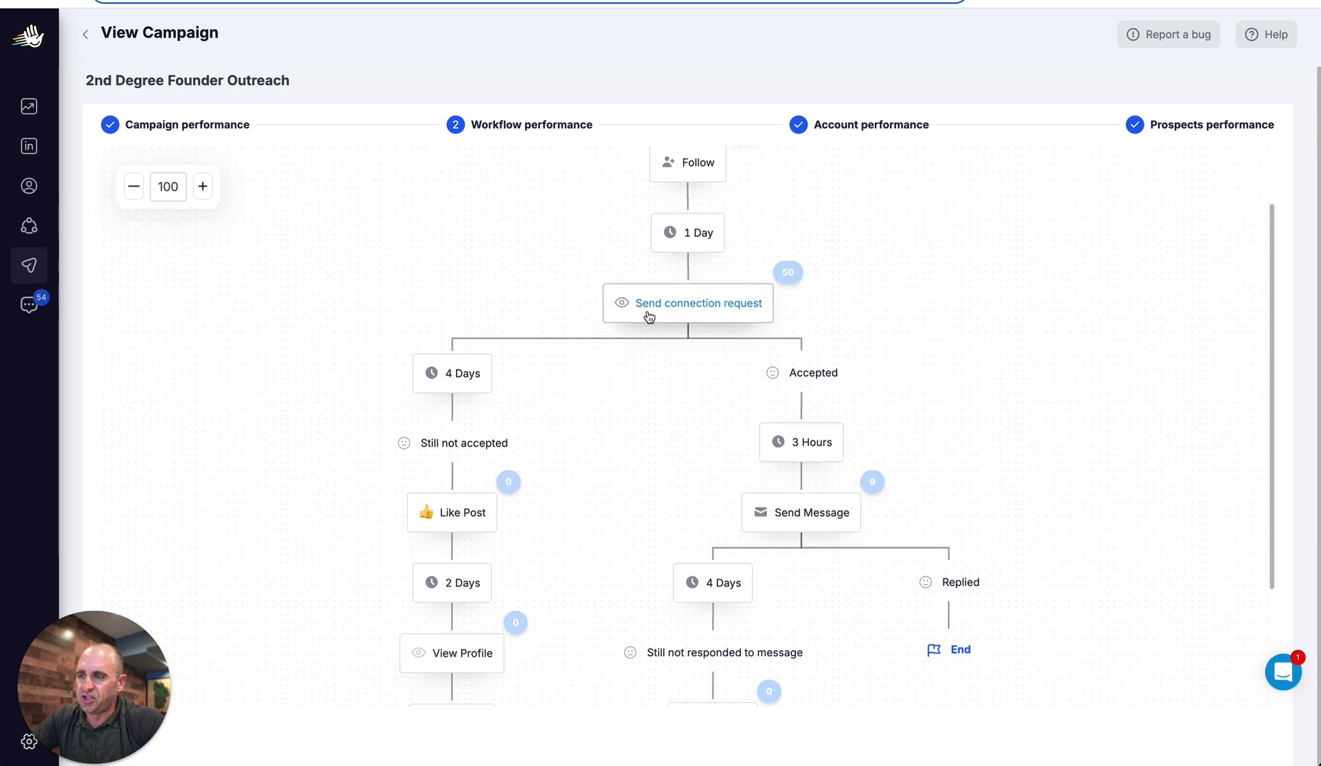
{"action": "left_click", "coordinate": [673, 314]}
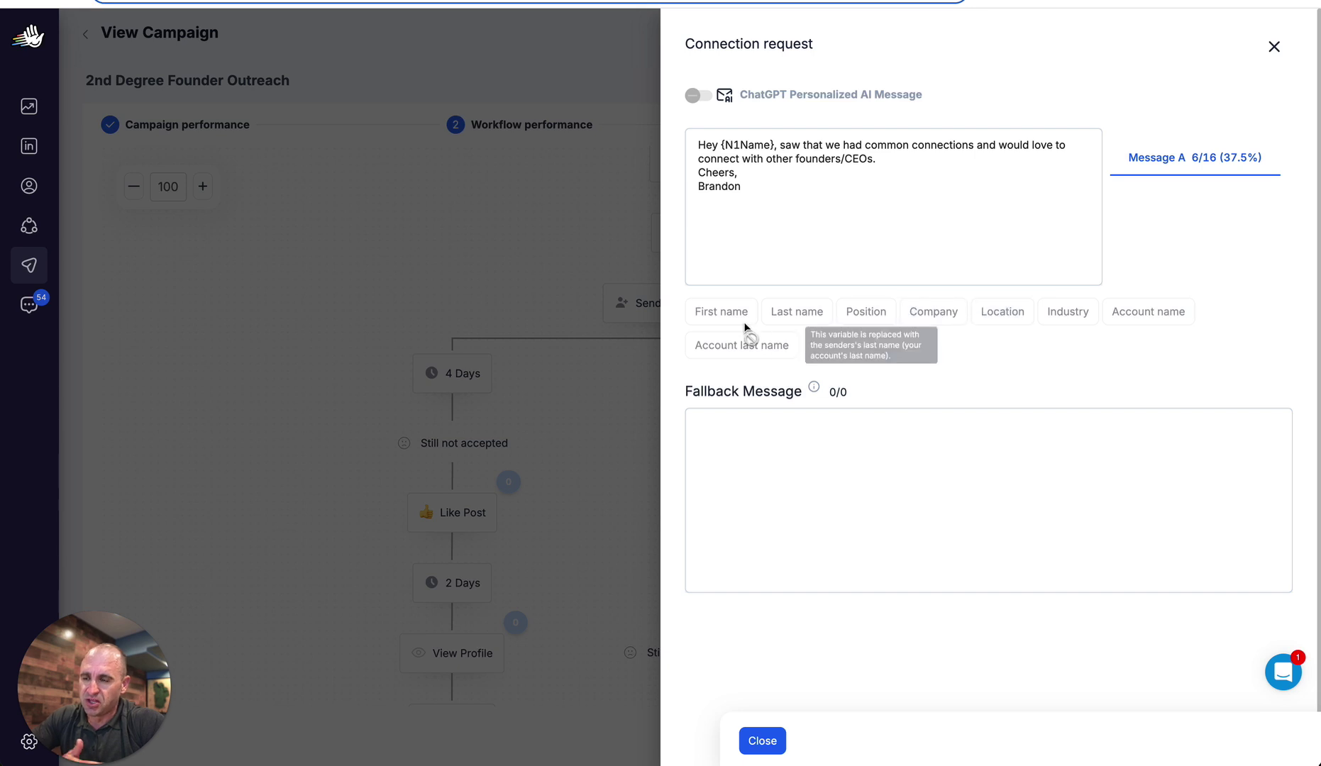
{"action": "left_click", "coordinate": [1274, 46]}
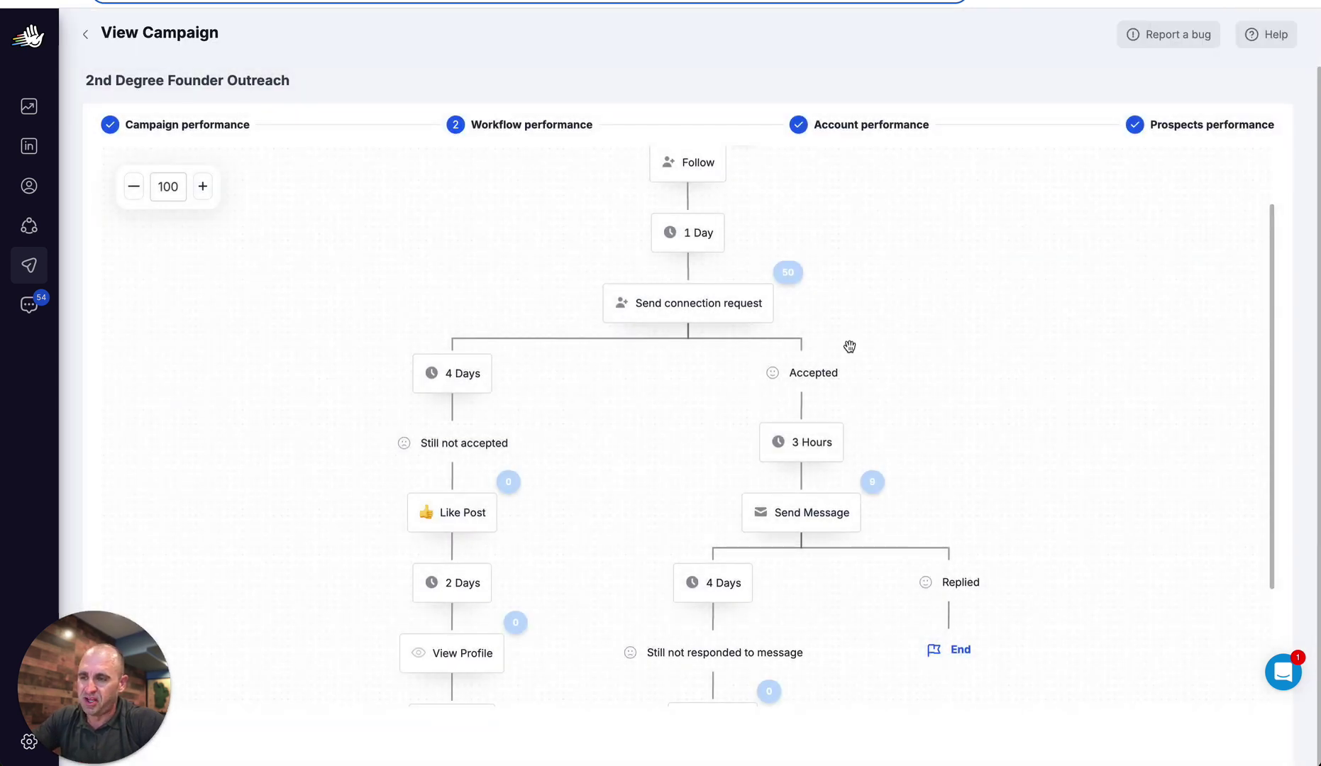
{"action": "scroll", "coordinate": [849, 344], "scroll_direction": "down", "scroll_amount": 3}
{"action": "scroll", "coordinate": [735, 436], "scroll_direction": "down", "scroll_amount": 3}
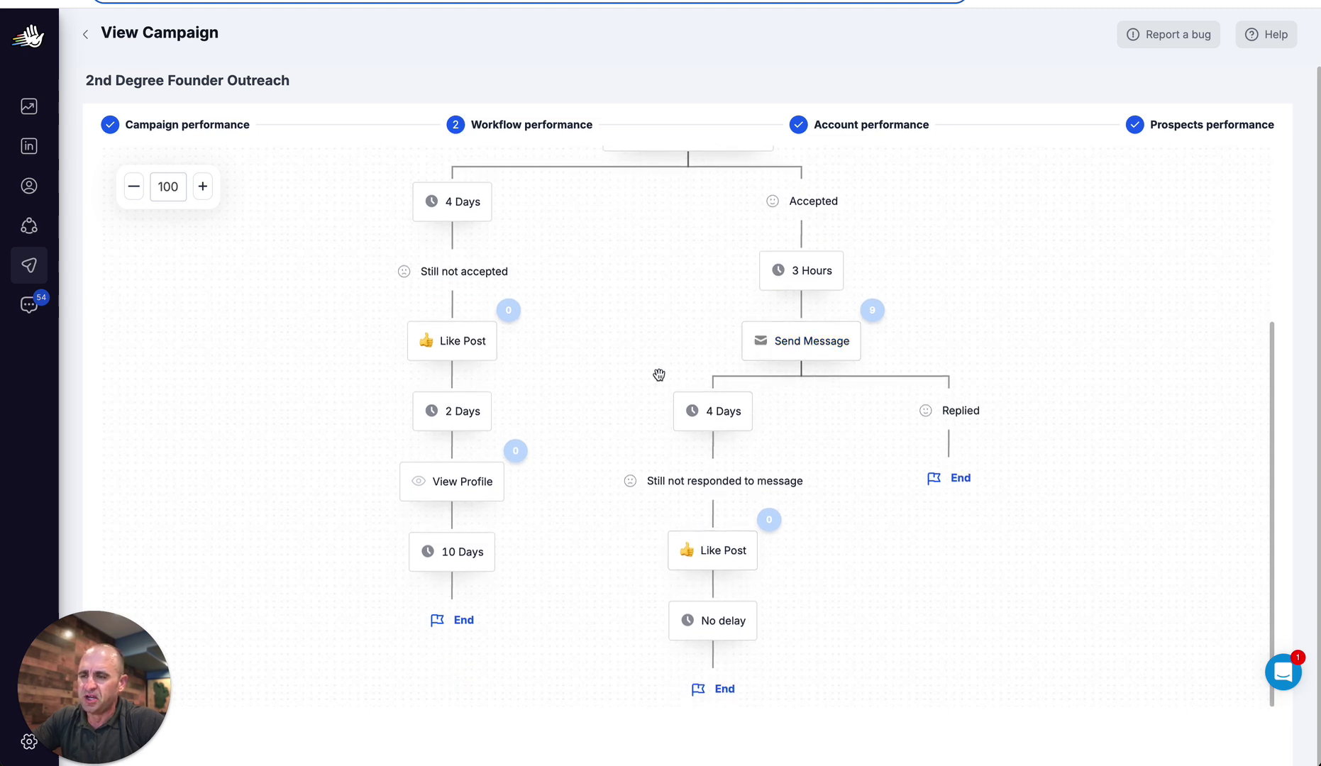
{"action": "left_click", "coordinate": [808, 342]}
{"action": "left_click", "coordinate": [1273, 47]}
{"action": "scroll", "coordinate": [1055, 256], "scroll_direction": "up", "scroll_amount": 9}
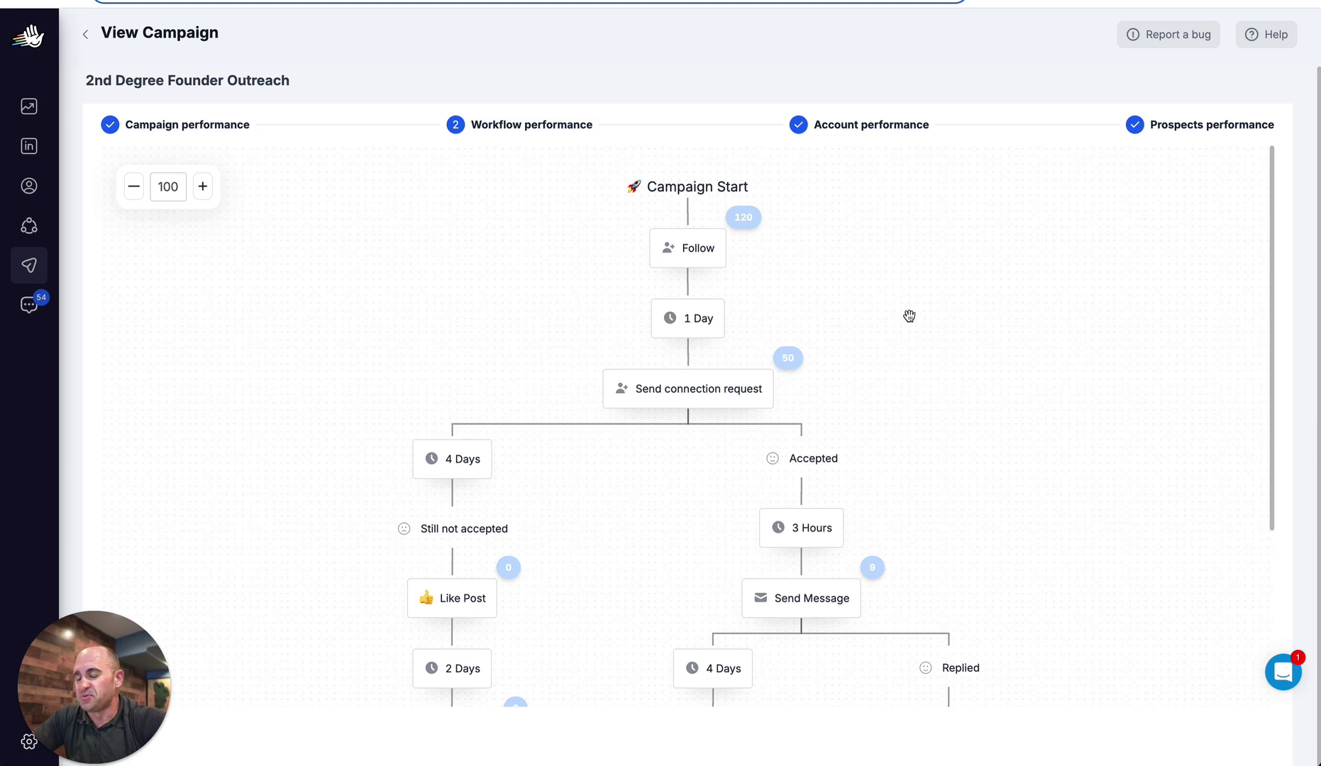
{"action": "scroll", "coordinate": [908, 315], "scroll_direction": "down", "scroll_amount": 2}
{"action": "scroll", "coordinate": [908, 315], "scroll_direction": "up", "scroll_amount": 2}
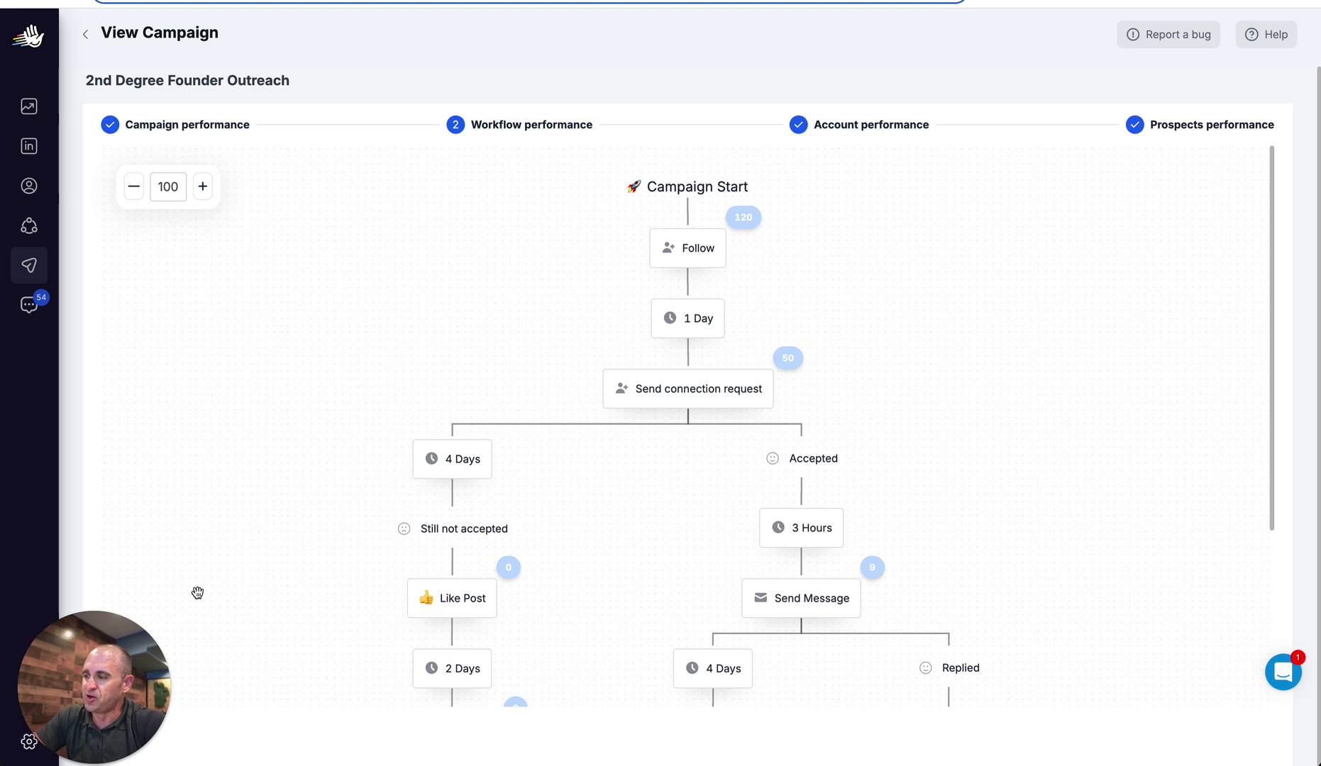
{"action": "mouse_move", "coordinate": [100, 725]}
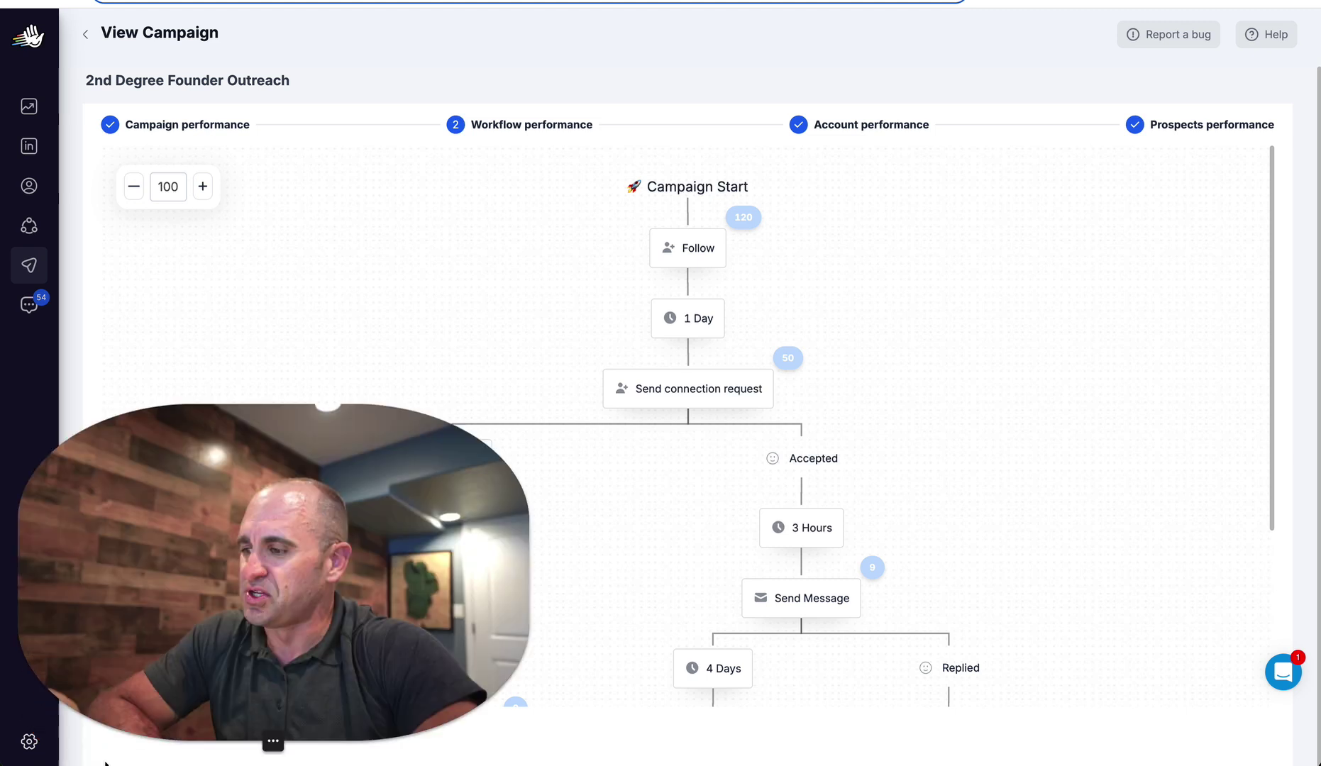